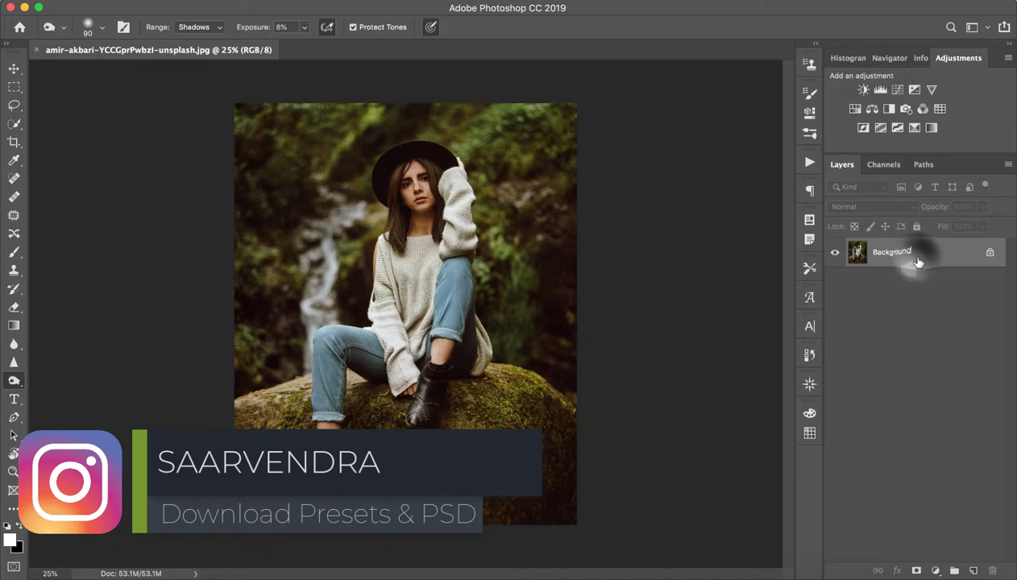
Step: Open the Camera Raw filter on the Background layer and set the Red Primary calibration to hue +13 and saturation -32
{"action": "key", "text": "super+shift+a"}
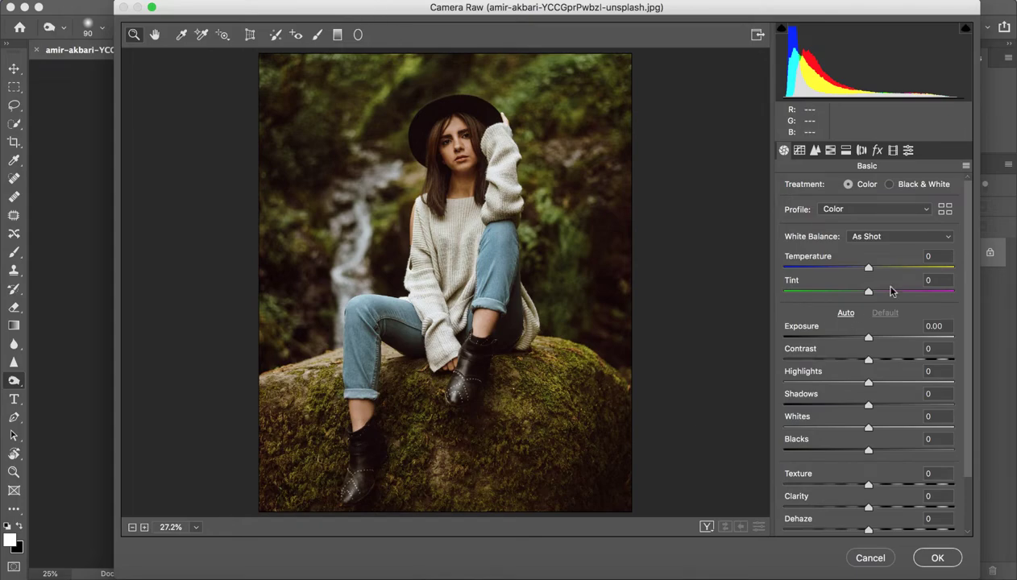
{"action": "left_click", "coordinate": [933, 256]}
{"action": "left_click", "coordinate": [894, 153]}
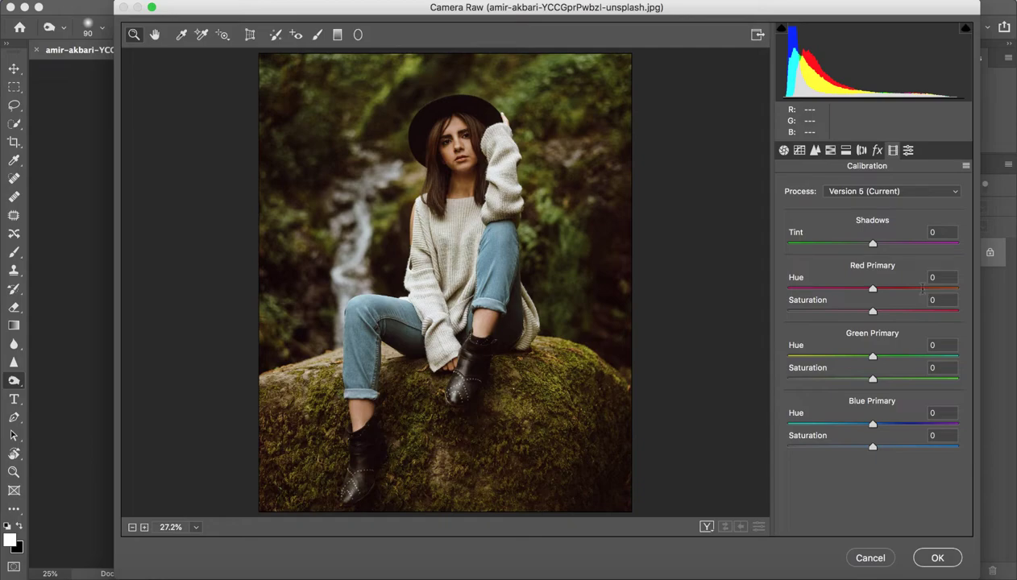
{"action": "left_click", "coordinate": [929, 278]}
{"action": "type", "text": "13"}
{"action": "key", "text": "Tab"}
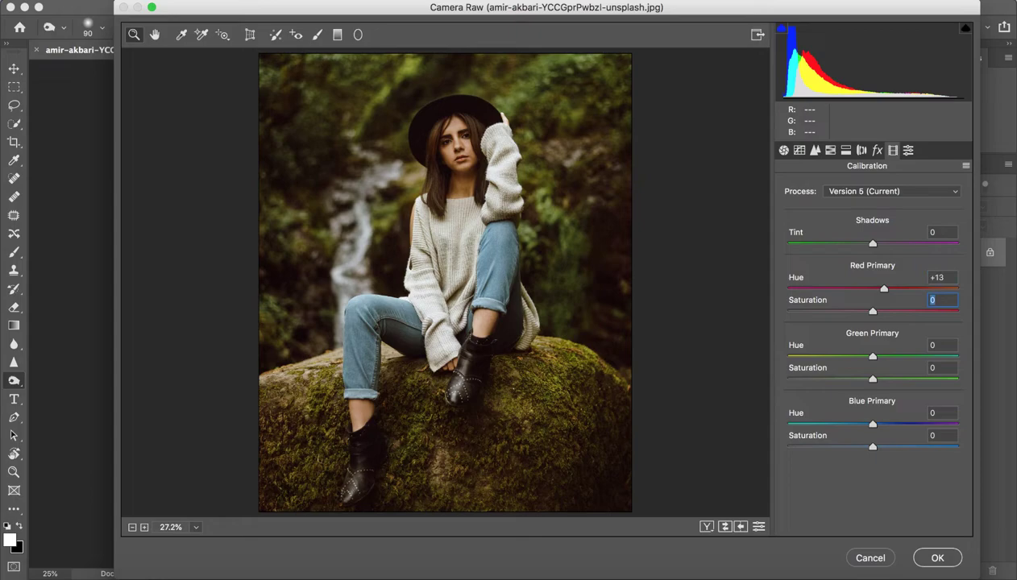
{"action": "type", "text": "-32"}
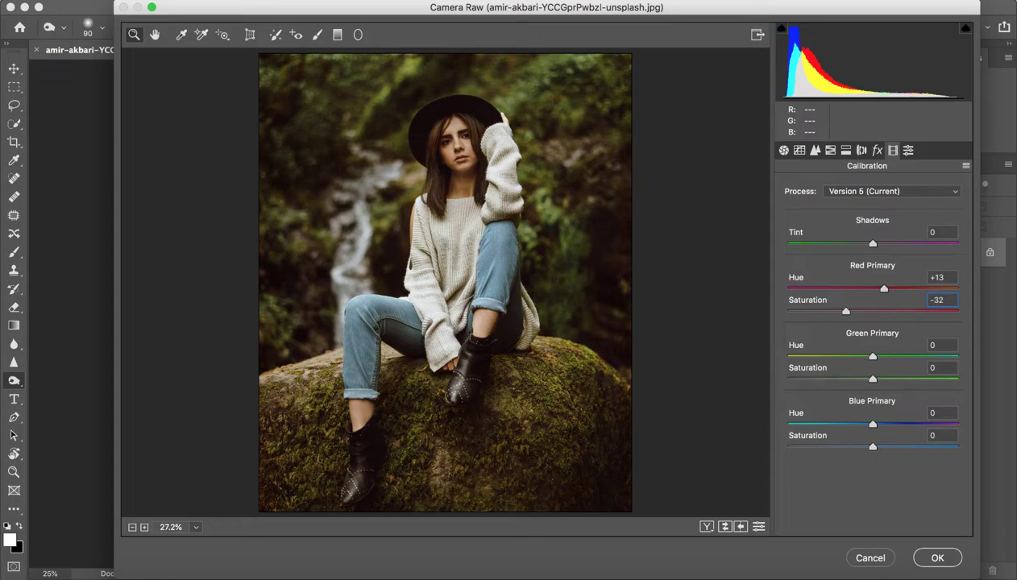
{"action": "left_click", "coordinate": [896, 252]}
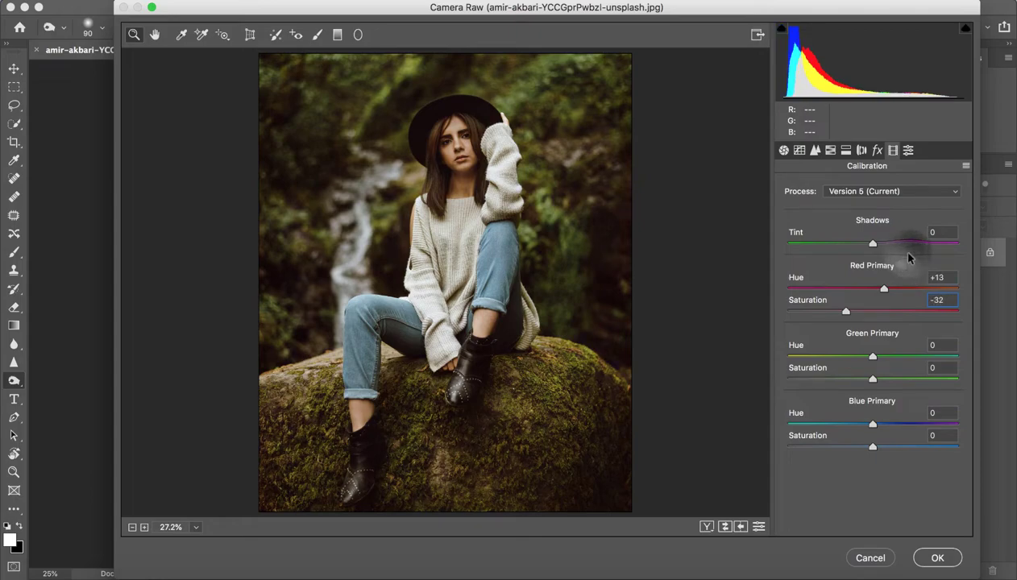
{"action": "left_click", "coordinate": [853, 300]}
{"action": "left_click", "coordinate": [846, 306]}
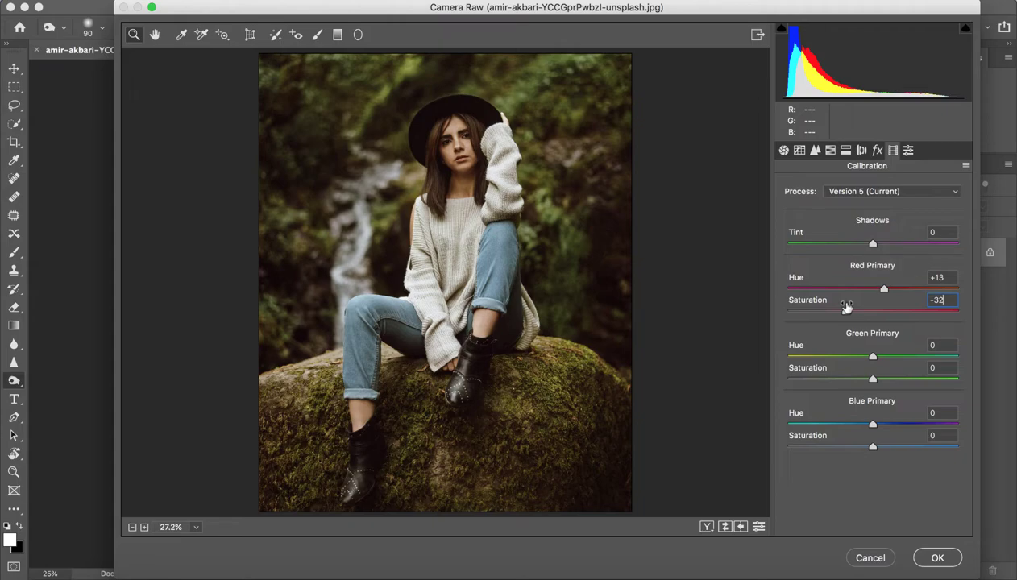
Step: Set the Green Primary hue to +20 in the camera calibration
{"action": "left_click", "coordinate": [934, 345]}
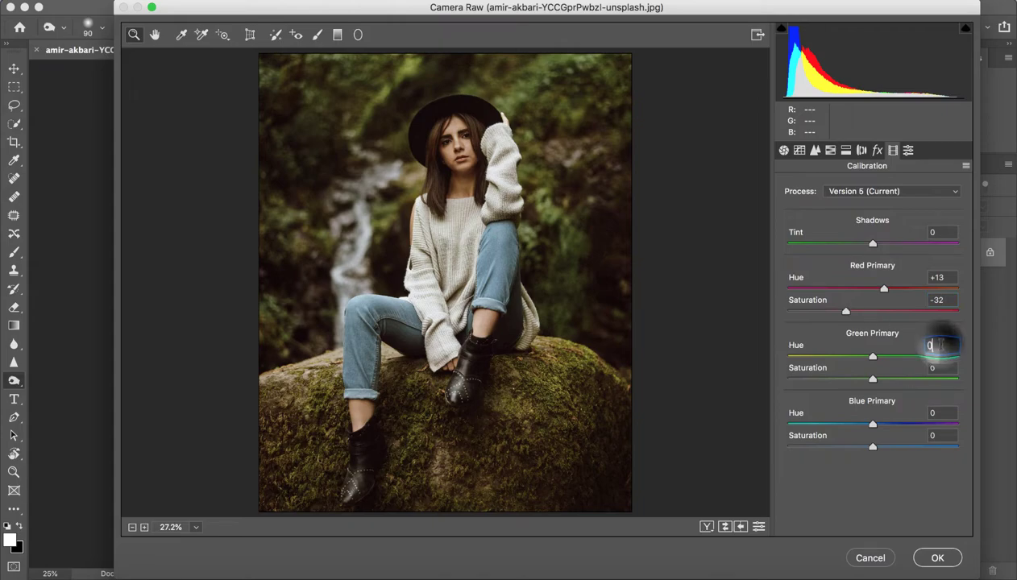
{"action": "key", "text": "Up"}
{"action": "key", "text": "Up"}
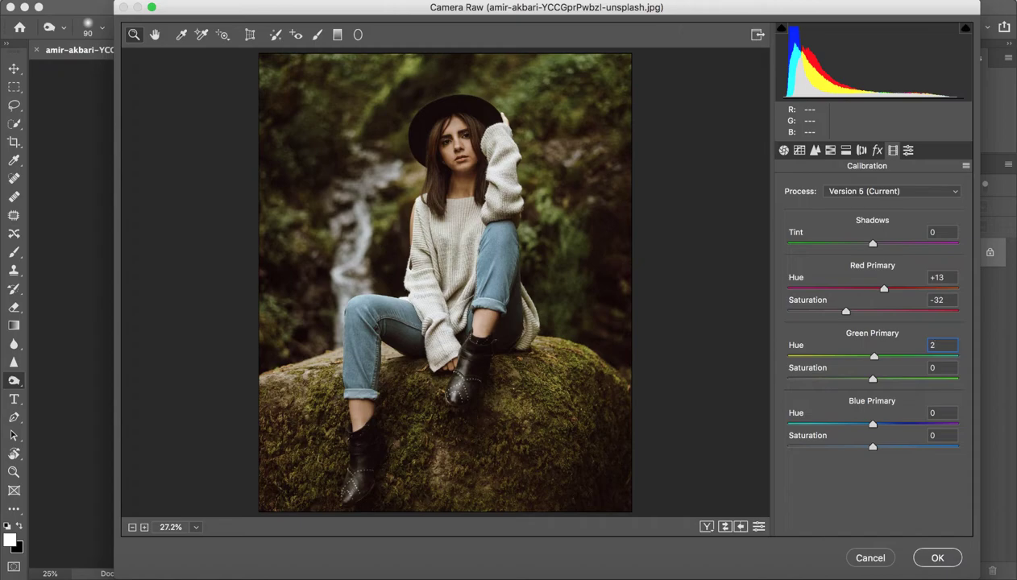
{"action": "type", "text": "0"}
Step: Set the Blue Primary calibration to hue -17 and saturation +14
{"action": "left_click", "coordinate": [937, 410]}
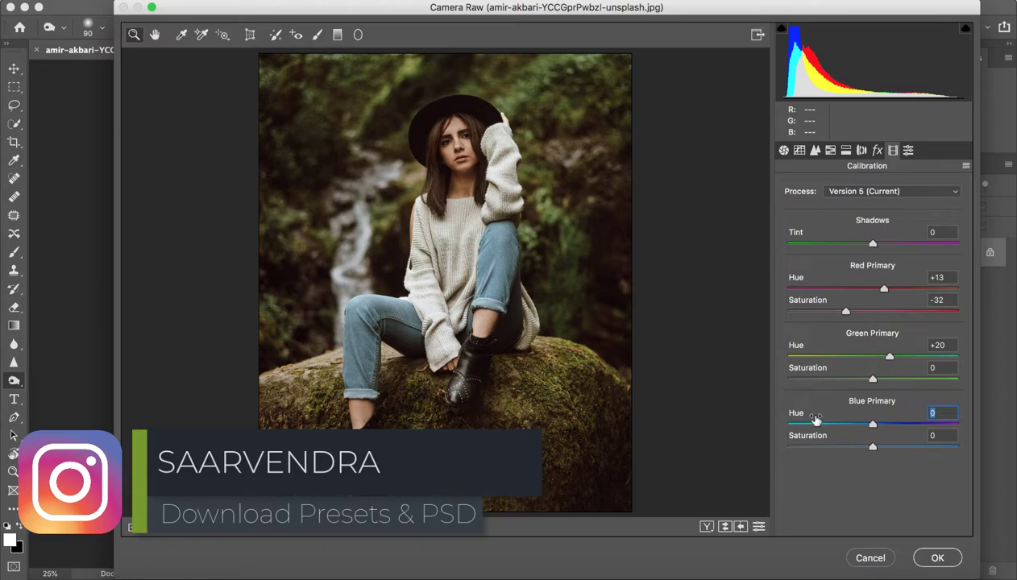
{"action": "type", "text": "-17"}
{"action": "mouse_move", "coordinate": [869, 447]}
{"action": "left_mouse_down"}
{"action": "mouse_move", "coordinate": [901, 457]}
{"action": "mouse_move", "coordinate": [882, 454]}
{"action": "left_mouse_up"}
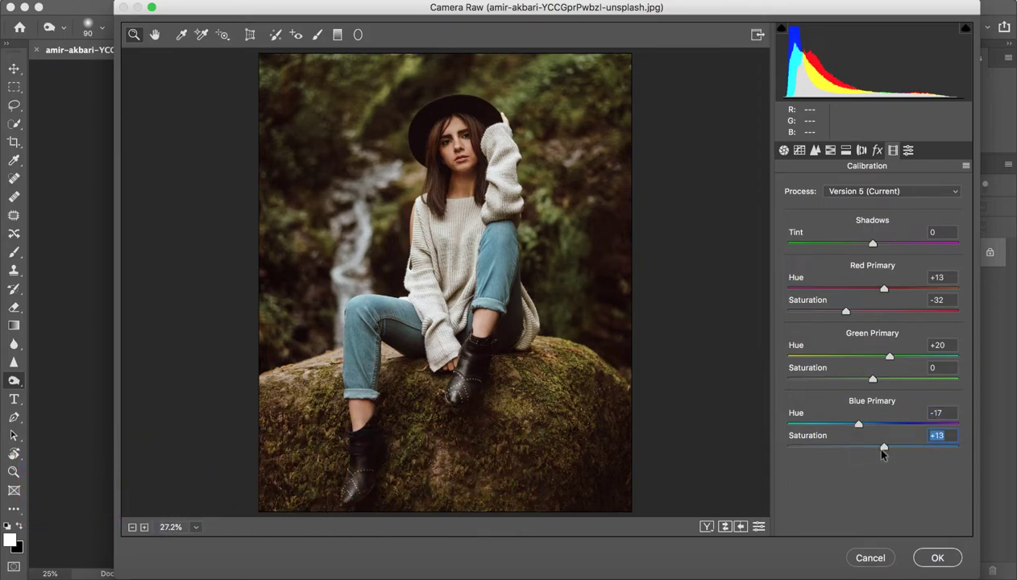
{"action": "type", "text": "14"}
Step: Add a Color Priority post-crop vignette with amount -43, feather 63 and highlights 100
{"action": "left_click", "coordinate": [878, 151]}
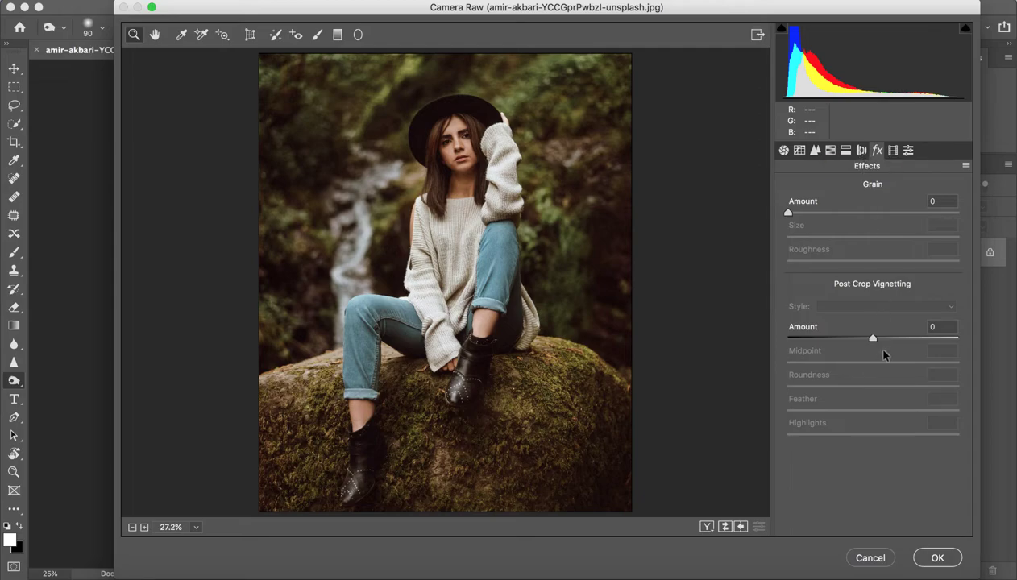
{"action": "left_click", "coordinate": [942, 202]}
{"action": "left_click_drag", "start_coordinate": [873, 339], "coordinate": [837, 344]}
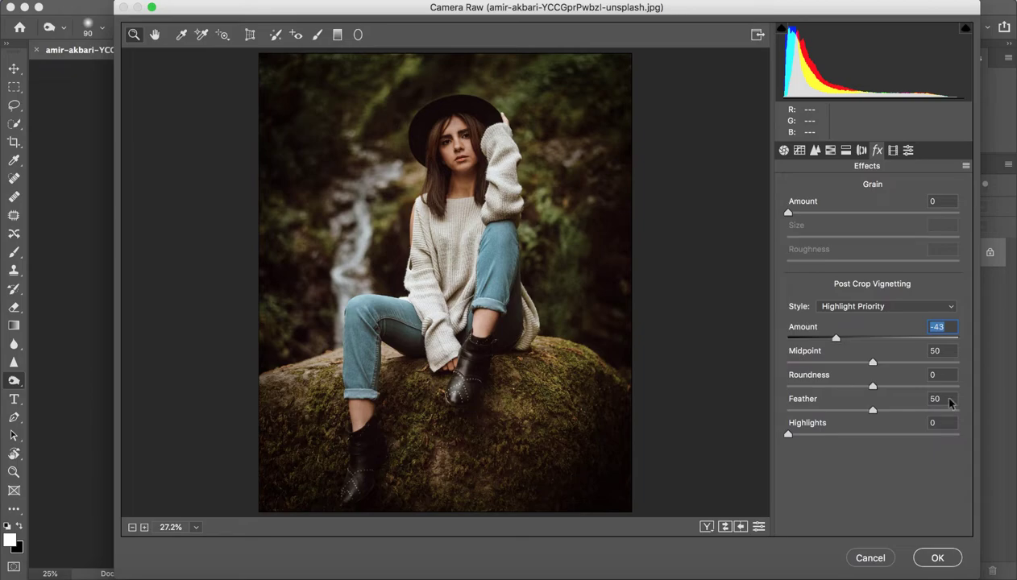
{"action": "left_click_drag", "start_coordinate": [874, 410], "coordinate": [896, 415]}
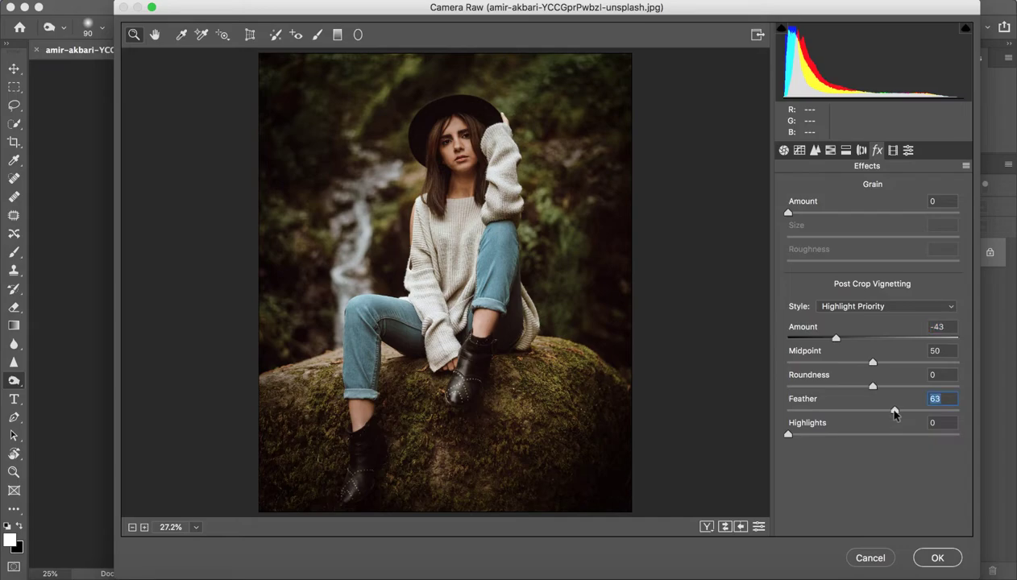
{"action": "left_click_drag", "start_coordinate": [789, 434], "coordinate": [959, 437]}
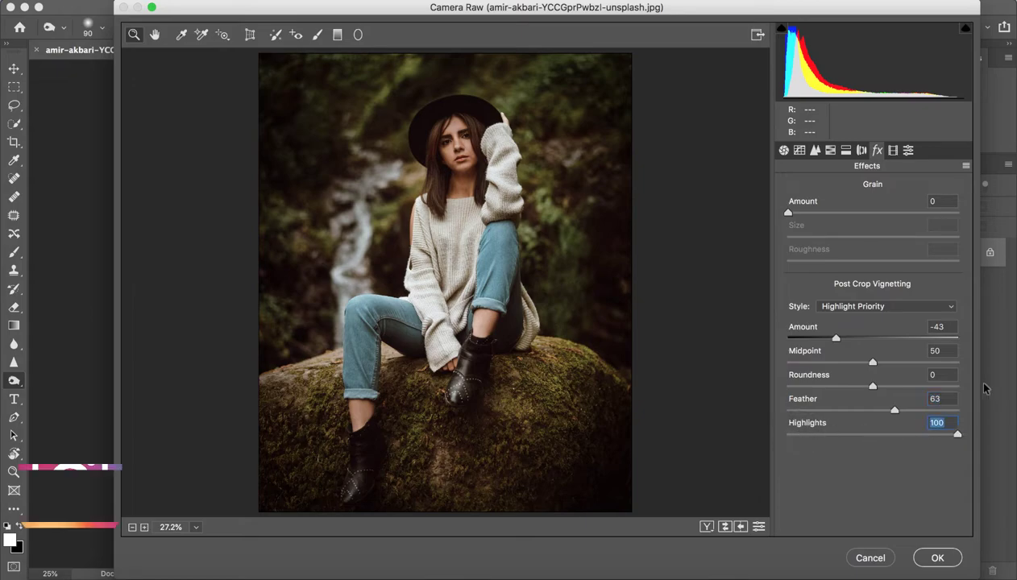
{"action": "left_click", "coordinate": [881, 308]}
{"action": "left_click", "coordinate": [881, 316]}
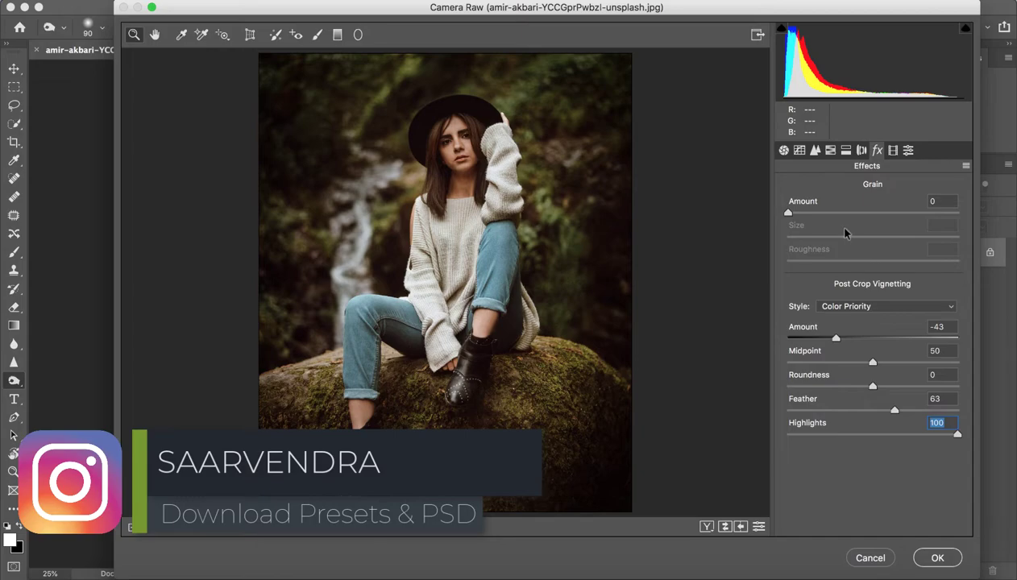
Step: Split-tone the photo's highlights with hue 143 and saturation 8
{"action": "left_click", "coordinate": [862, 150]}
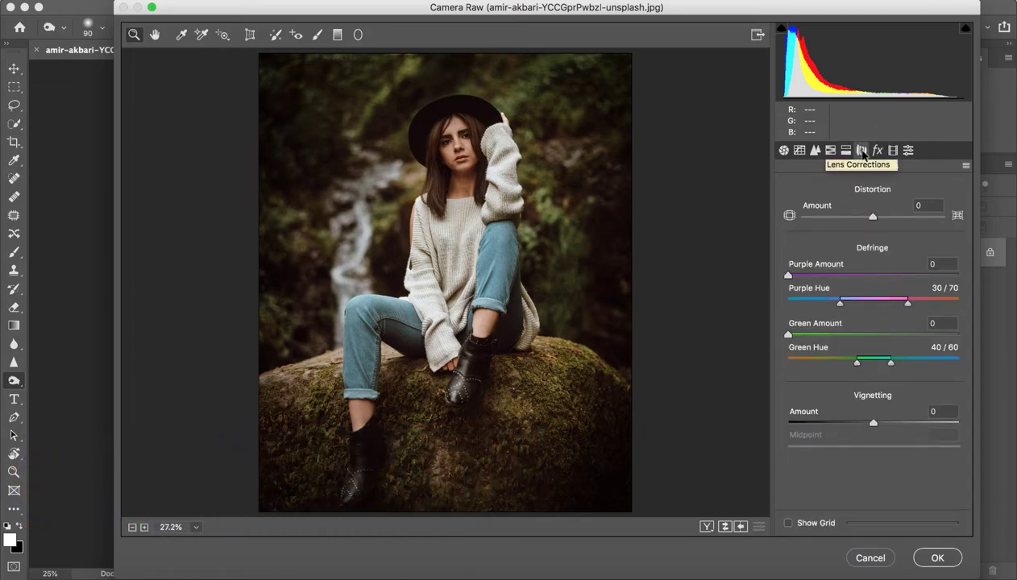
{"action": "left_click", "coordinate": [847, 150]}
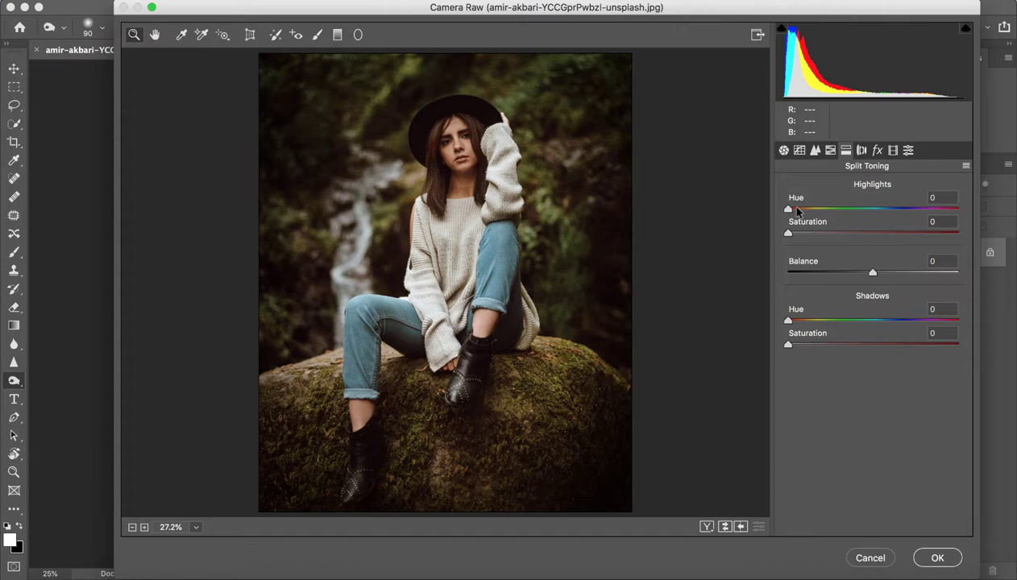
{"action": "left_click_drag", "start_coordinate": [789, 233], "coordinate": [803, 236]}
{"action": "left_click_drag", "start_coordinate": [788, 209], "coordinate": [856, 213]}
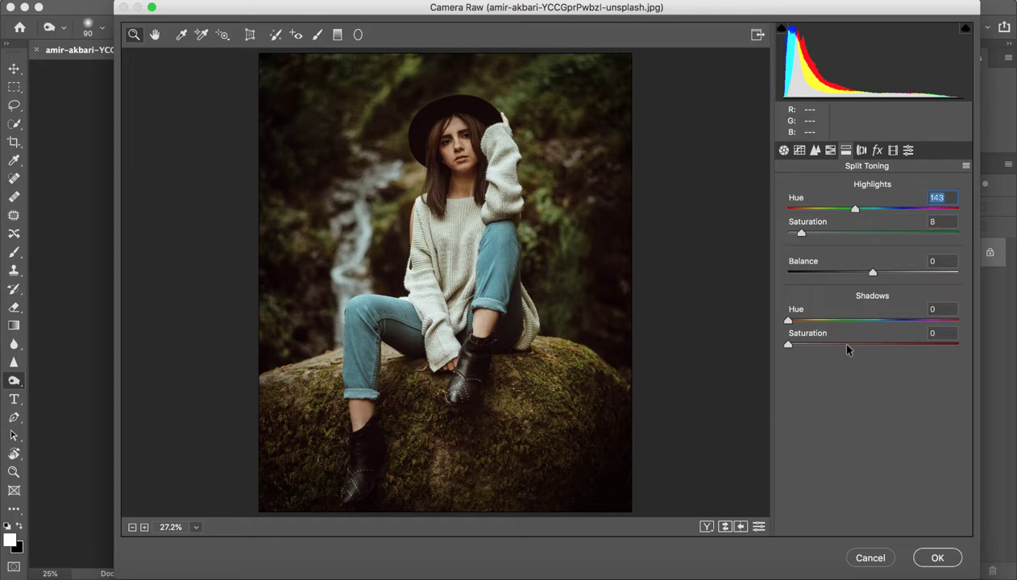
Step: Compare the photo before and after the Camera Raw adjustments by swapping the settings back and forth
{"action": "left_click", "coordinate": [725, 527]}
{"action": "left_click", "coordinate": [725, 528]}
{"action": "left_click", "coordinate": [726, 528]}
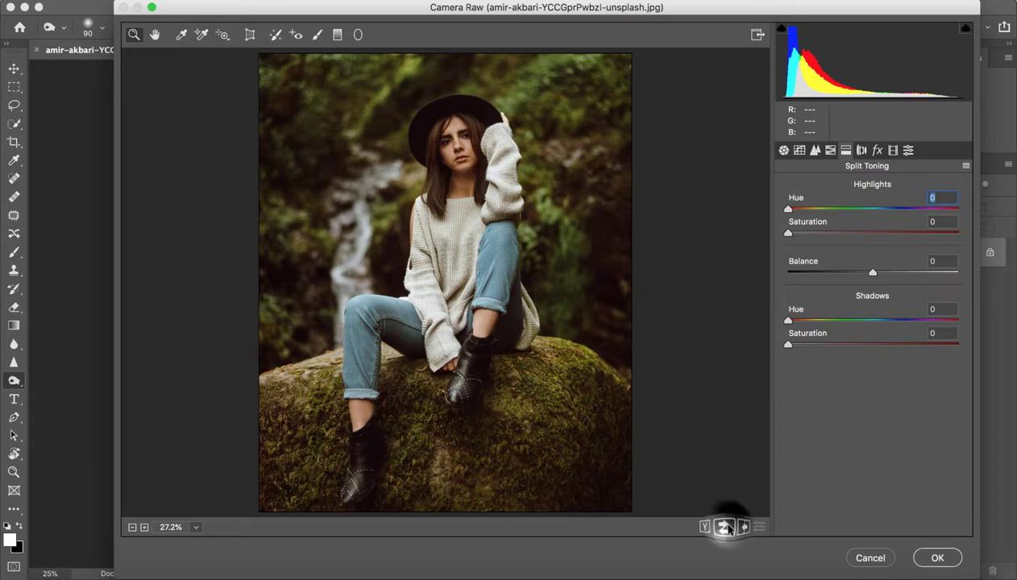
{"action": "left_click", "coordinate": [725, 528]}
{"action": "left_click", "coordinate": [726, 528]}
{"action": "left_click", "coordinate": [726, 528]}
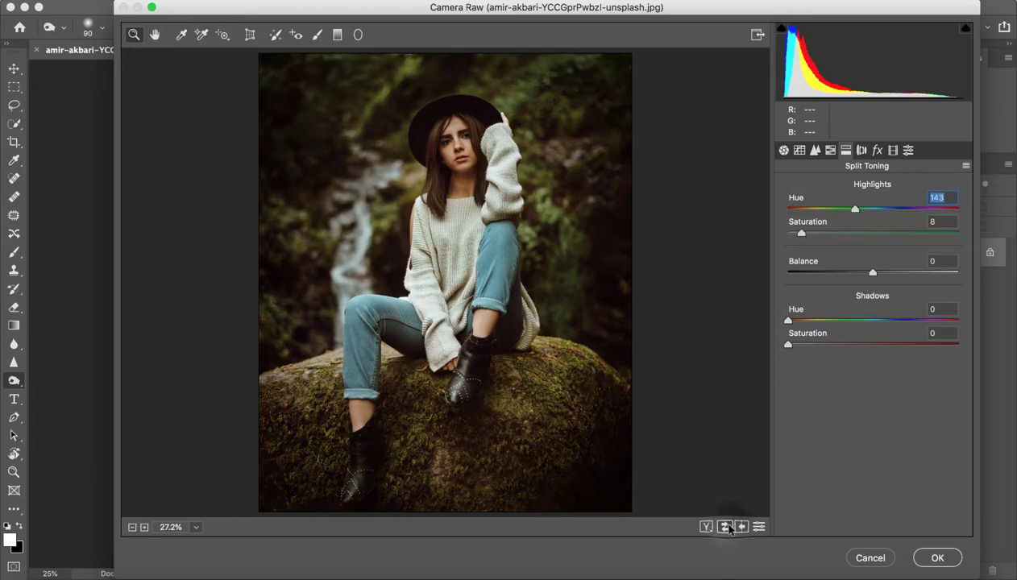
{"action": "left_click", "coordinate": [727, 528]}
{"action": "left_click", "coordinate": [728, 528]}
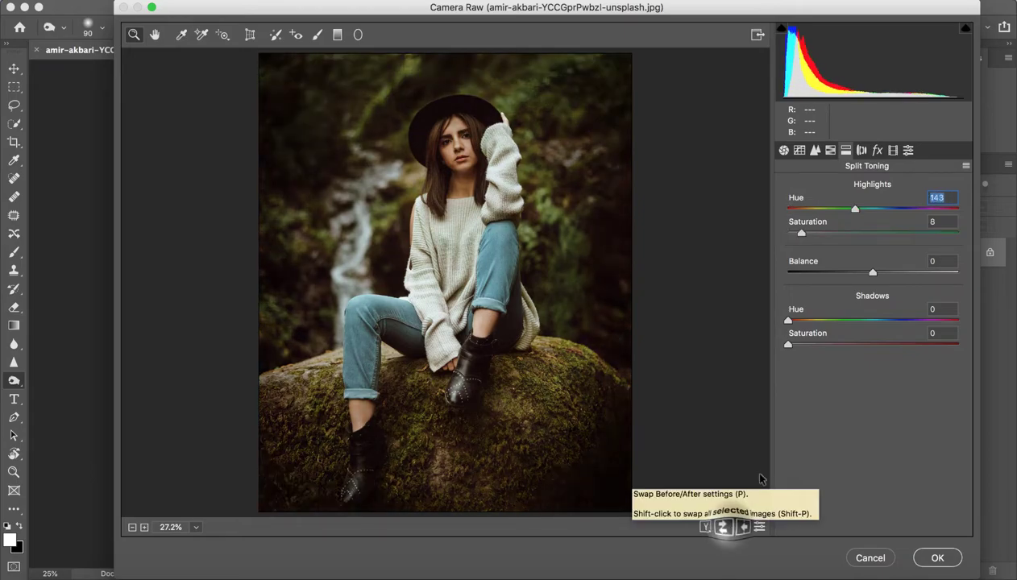
Step: Shift the HSL hues to -11 for oranges, -100 for yellows and -100 for greens
{"action": "left_click", "coordinate": [831, 151]}
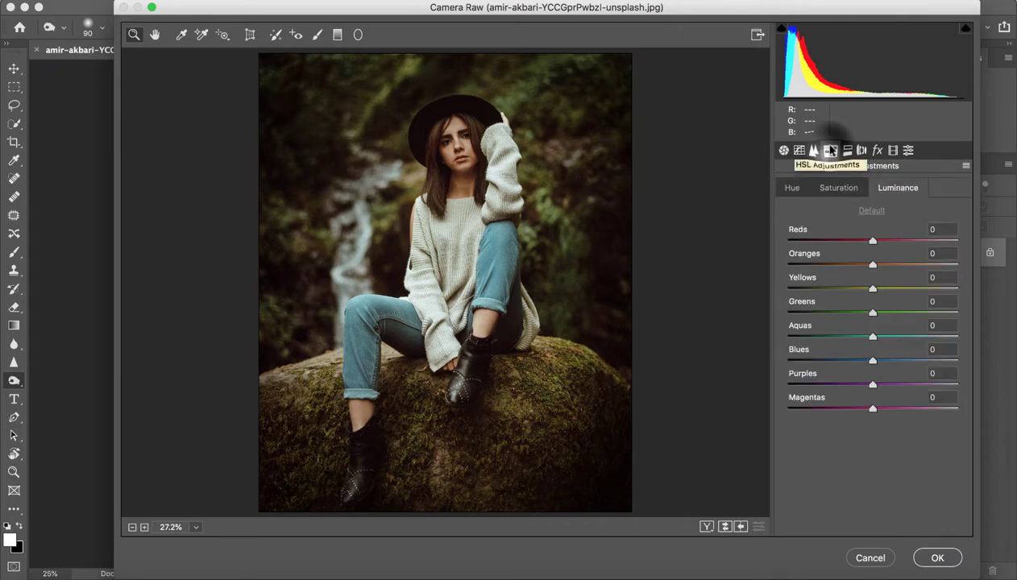
{"action": "left_click", "coordinate": [784, 195]}
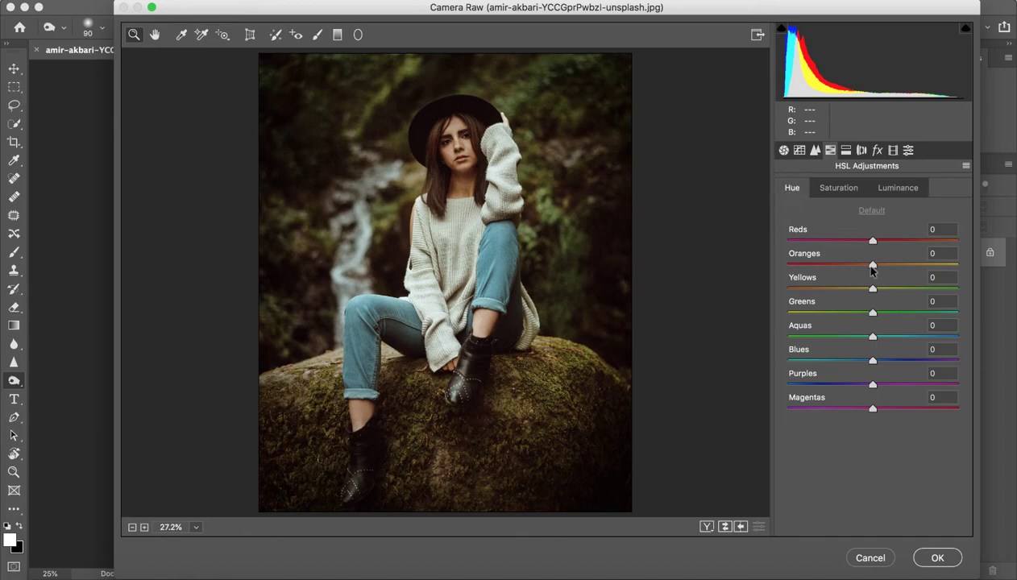
{"action": "left_click_drag", "start_coordinate": [872, 270], "coordinate": [863, 271]}
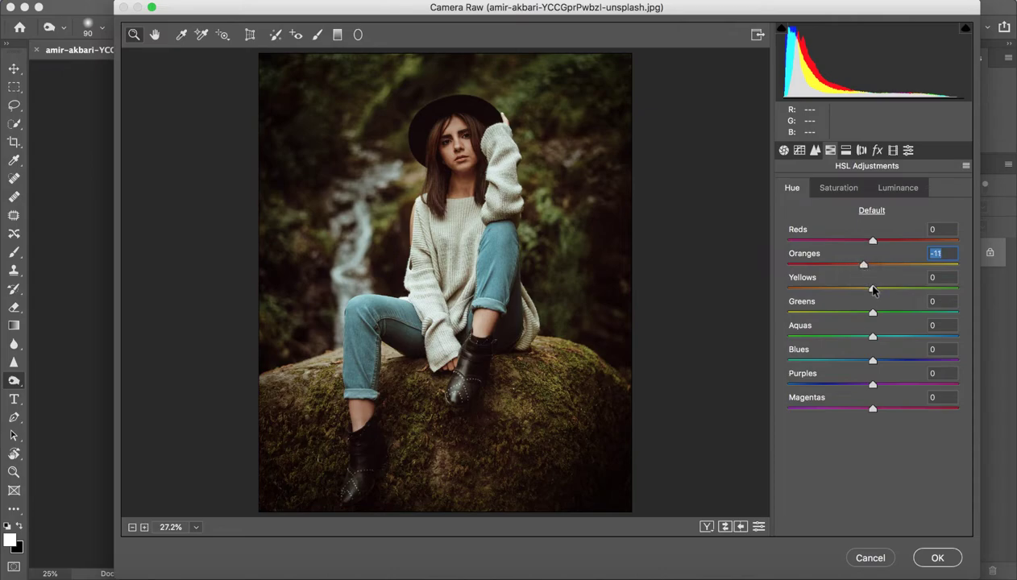
{"action": "left_click_drag", "start_coordinate": [873, 289], "coordinate": [743, 289]}
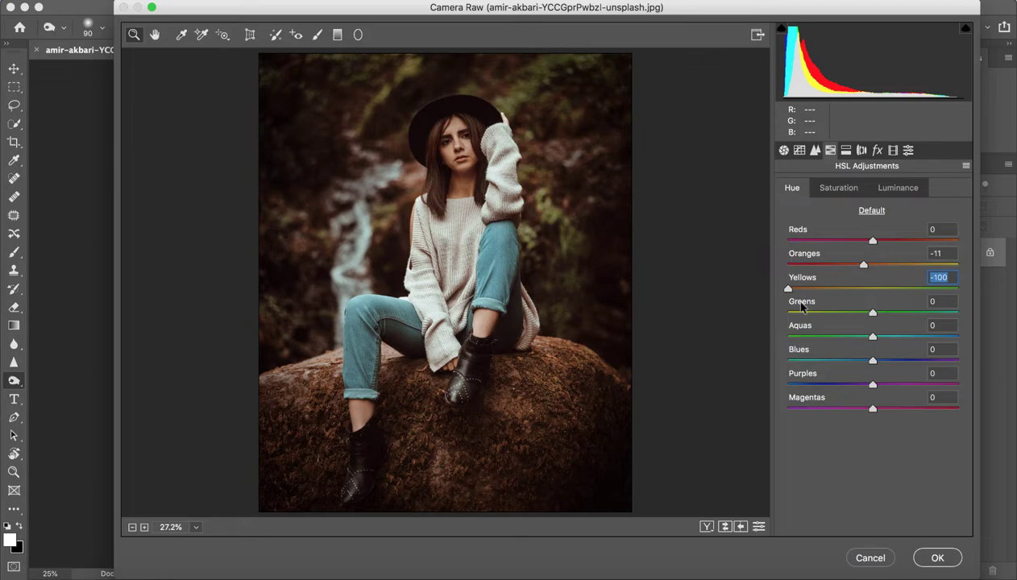
{"action": "left_click_drag", "start_coordinate": [872, 313], "coordinate": [589, 271]}
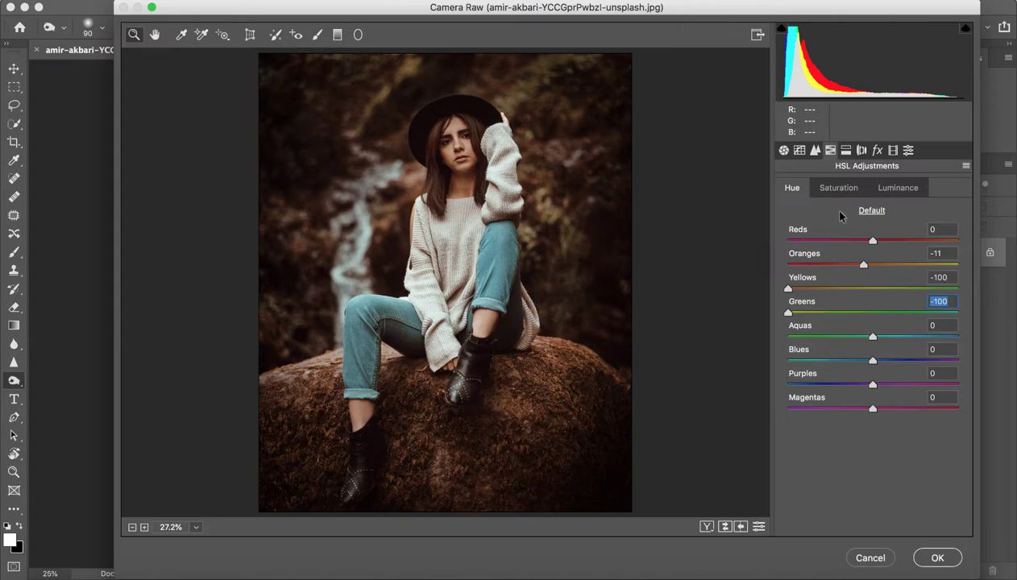
Step: Set the HSL saturation to -8 for reds, -4 for oranges, -21 for yellows and +4 for greens
{"action": "left_click", "coordinate": [838, 189]}
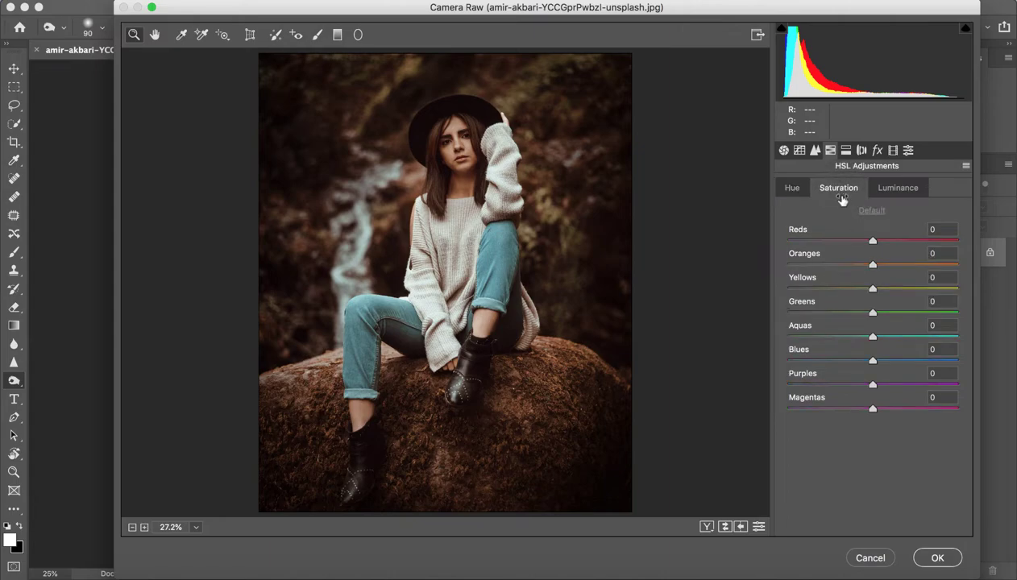
{"action": "left_click_drag", "start_coordinate": [871, 242], "coordinate": [865, 240]}
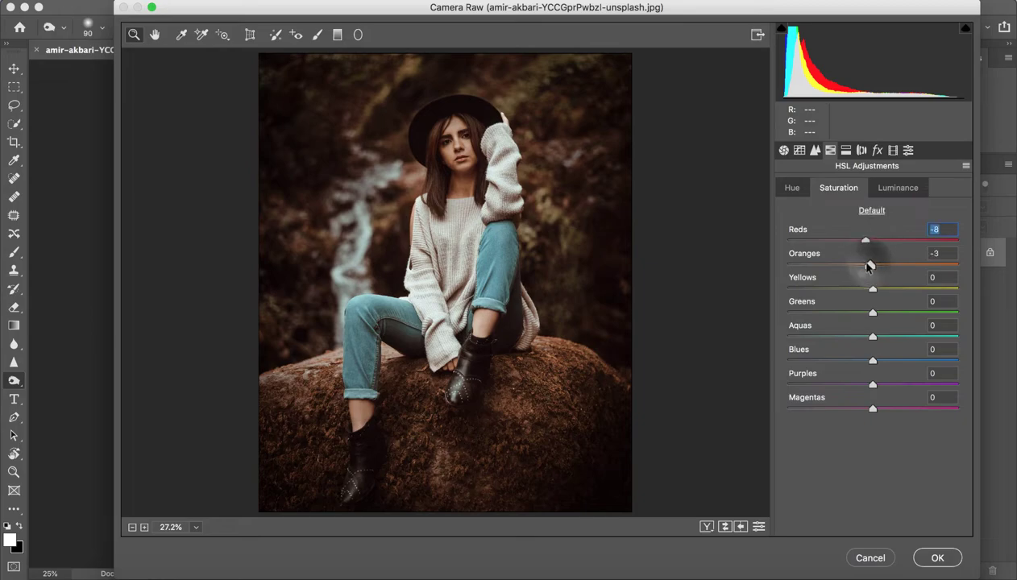
{"action": "left_click_drag", "start_coordinate": [873, 266], "coordinate": [868, 266]}
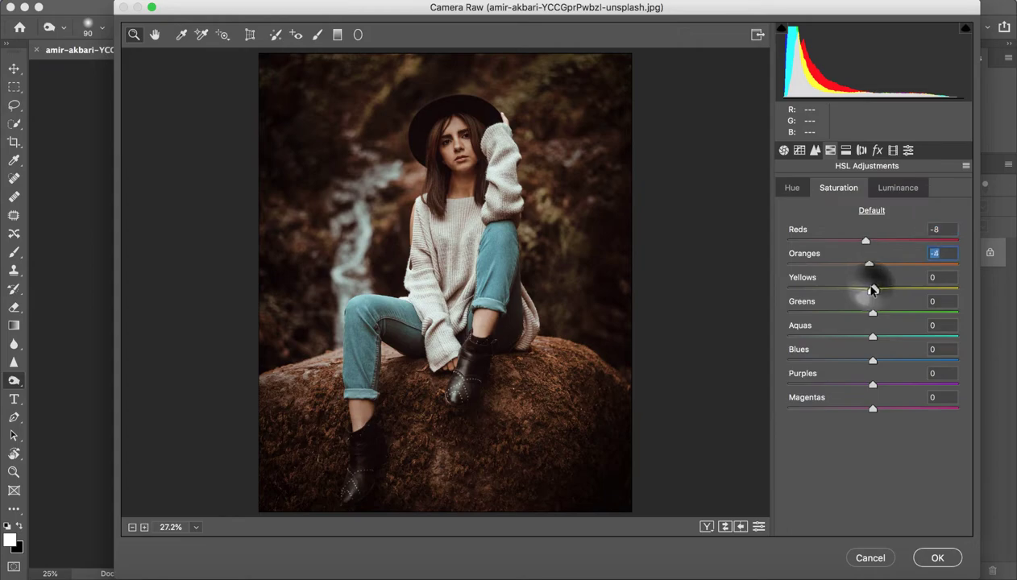
{"action": "left_click_drag", "start_coordinate": [872, 289], "coordinate": [877, 315]}
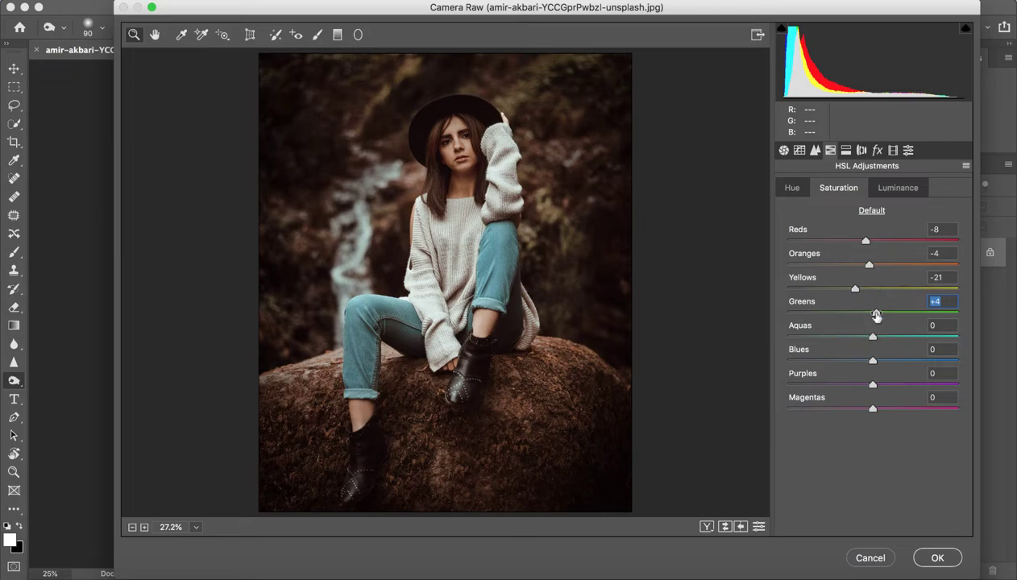
Step: Fully desaturate the aquas, blues, purples and magentas to -100
{"action": "left_click_drag", "start_coordinate": [873, 337], "coordinate": [788, 337]}
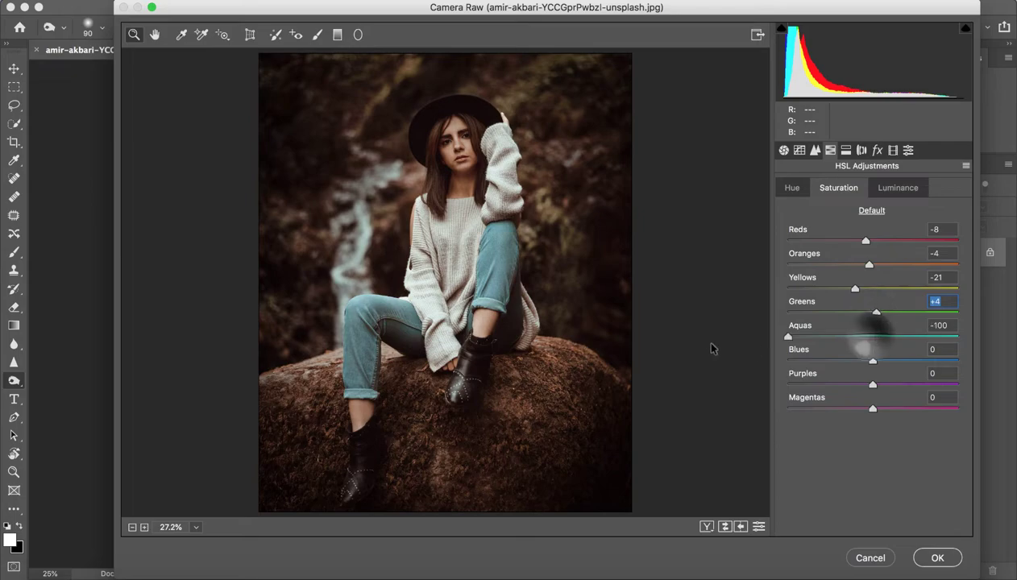
{"action": "left_click_drag", "start_coordinate": [873, 360], "coordinate": [788, 361]}
{"action": "left_click_drag", "start_coordinate": [873, 385], "coordinate": [788, 386]}
{"action": "left_click_drag", "start_coordinate": [873, 409], "coordinate": [789, 410]}
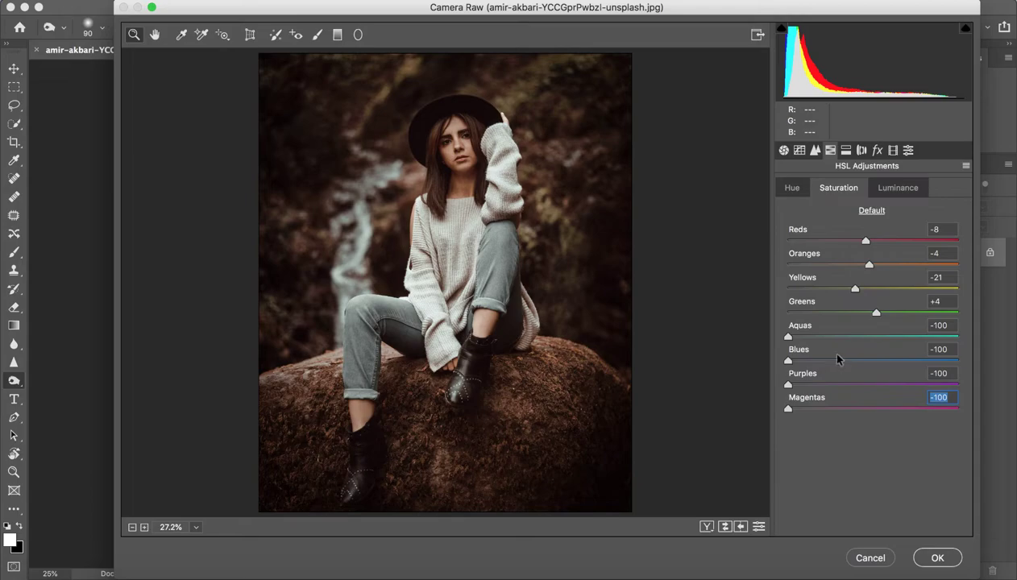
Step: Set the HSL luminance to -6 for oranges, -30 for yellows and -34 for greens, and compare before and after
{"action": "left_click", "coordinate": [875, 186]}
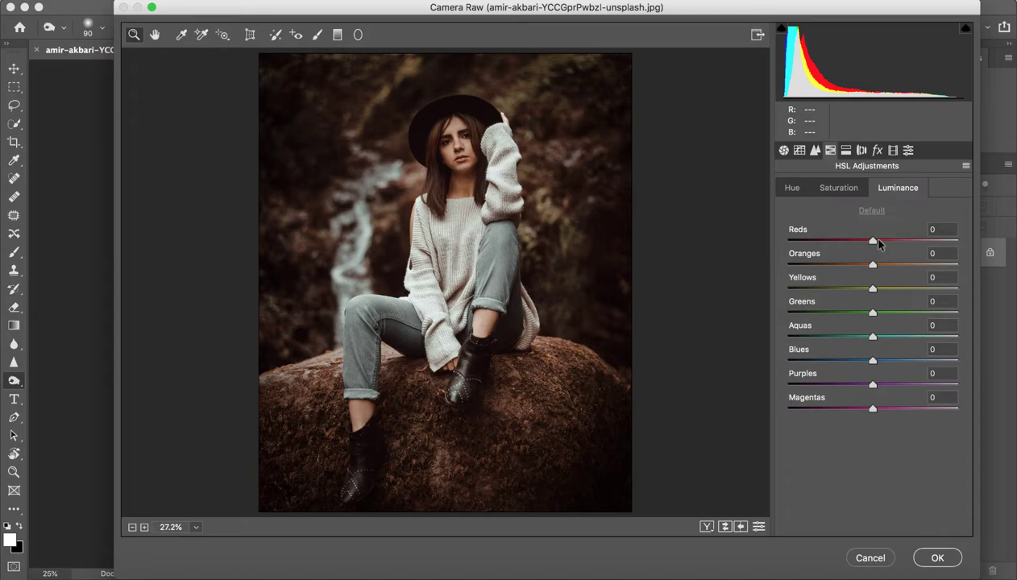
{"action": "left_click_drag", "start_coordinate": [873, 264], "coordinate": [844, 310]}
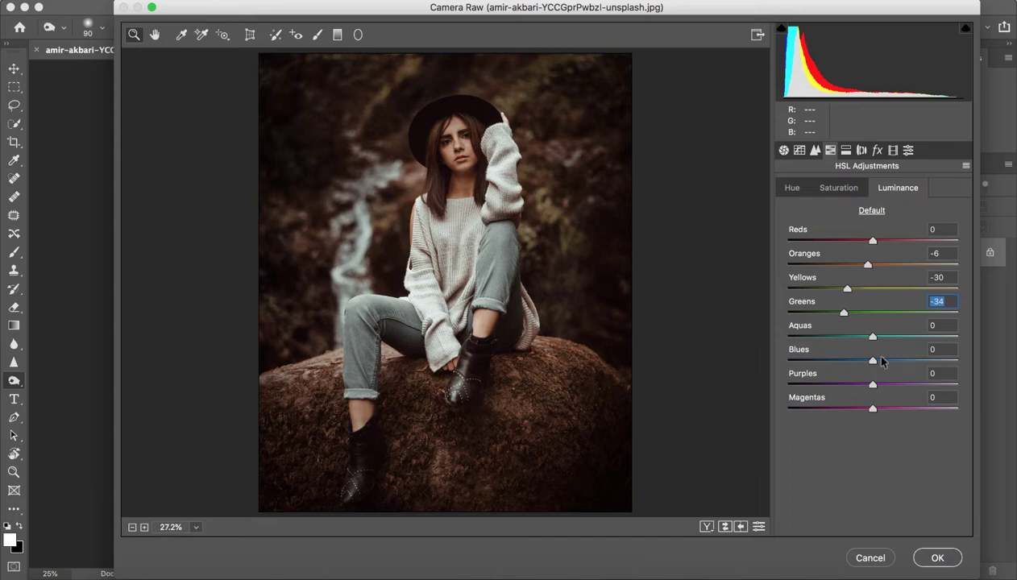
{"action": "left_click", "coordinate": [725, 527]}
{"action": "left_click", "coordinate": [724, 527]}
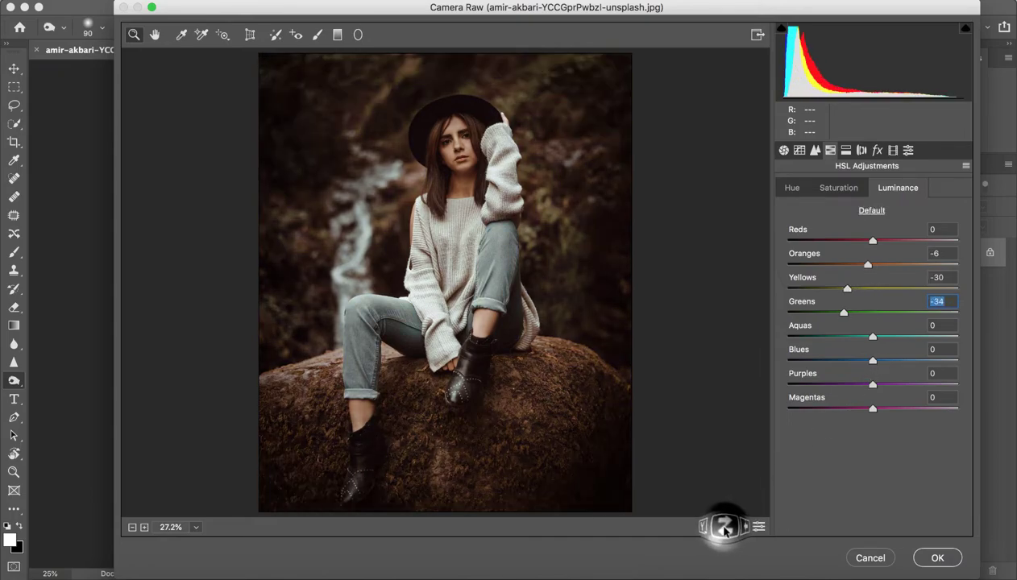
Step: Compare the portrait before and after, and set the sharpening amount to 29 with masking at 70
{"action": "left_click", "coordinate": [725, 526]}
{"action": "left_click", "coordinate": [725, 527]}
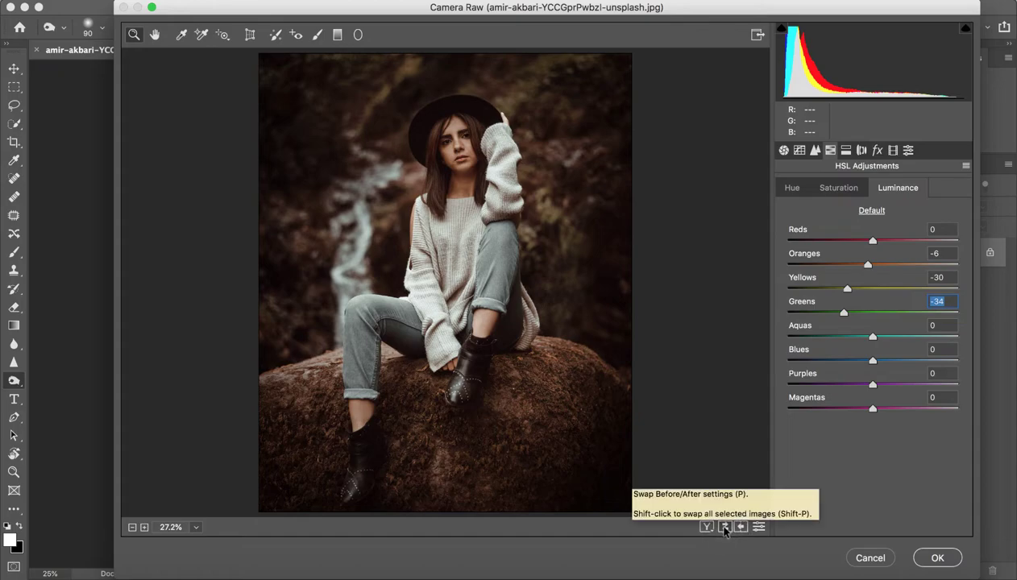
{"action": "left_click", "coordinate": [815, 150]}
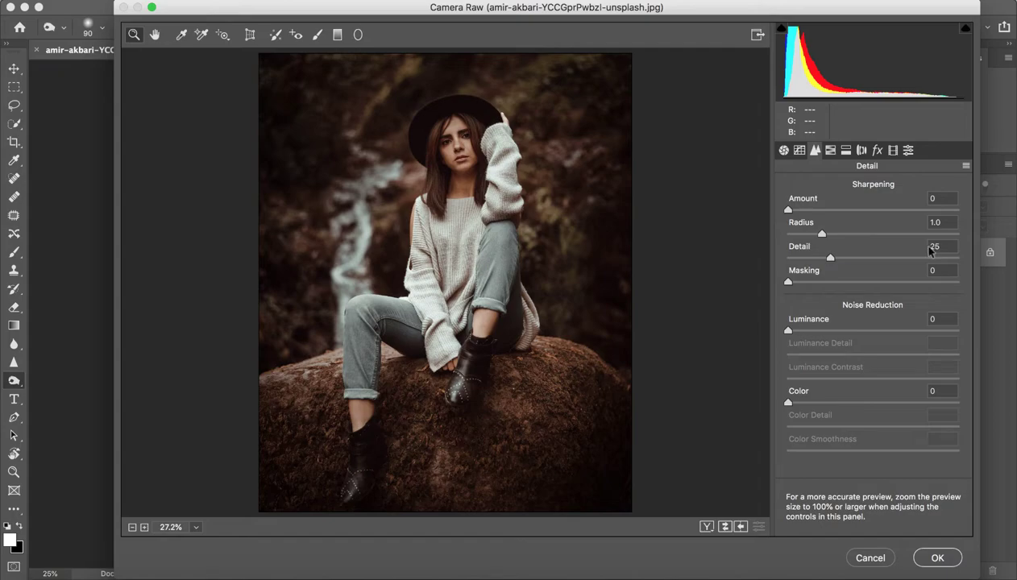
{"action": "left_click_drag", "start_coordinate": [789, 209], "coordinate": [821, 216]}
{"action": "key", "text": "alt"}
{"action": "left_click_drag", "start_coordinate": [789, 283], "coordinate": [907, 293]}
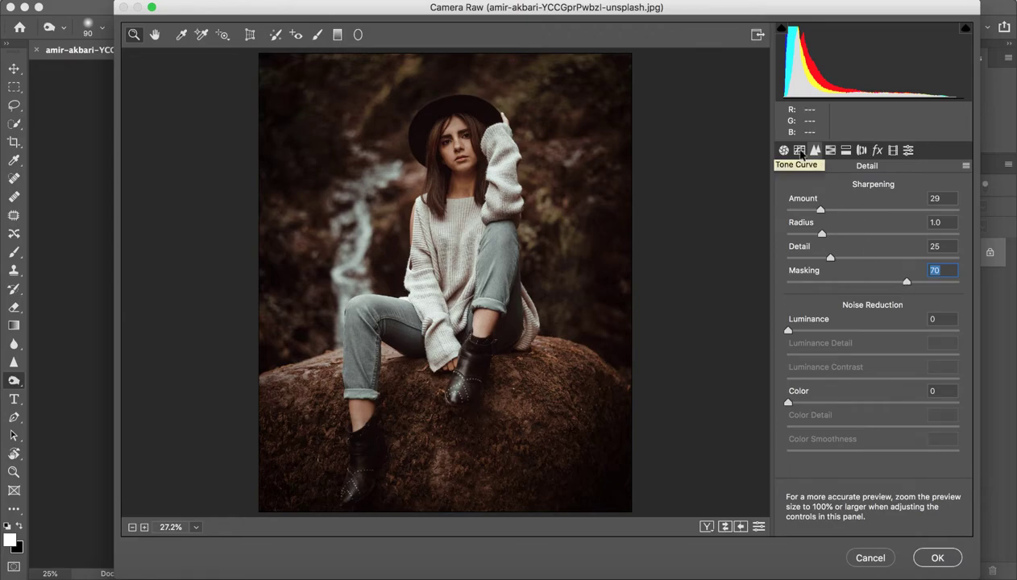
Step: Set the parametric tone curve to highlights -17, lights +11, darks +3 and shadows +8
{"action": "left_click", "coordinate": [800, 151]}
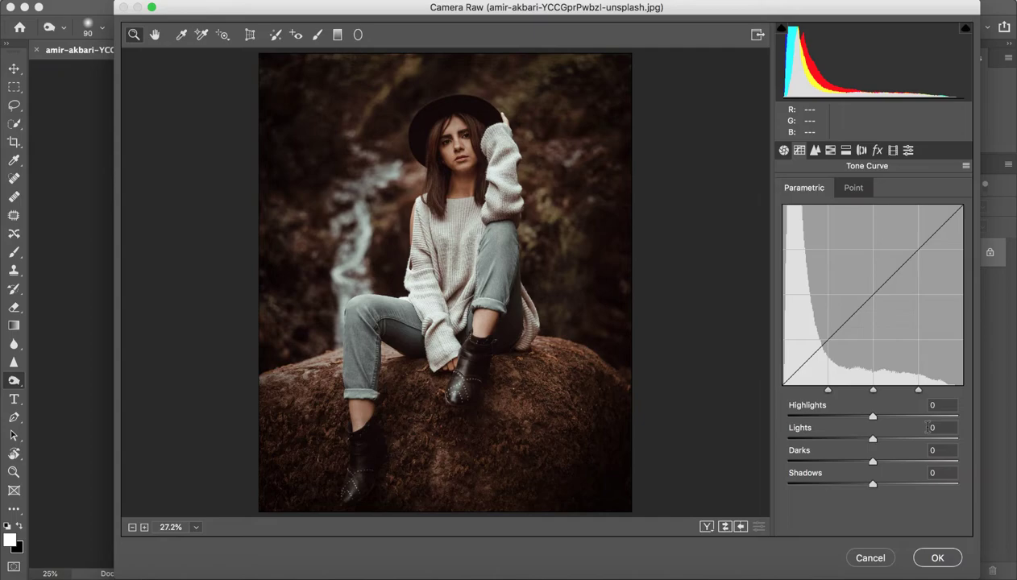
{"action": "left_click", "coordinate": [932, 405]}
{"action": "left_click_drag", "start_coordinate": [874, 417], "coordinate": [861, 418]}
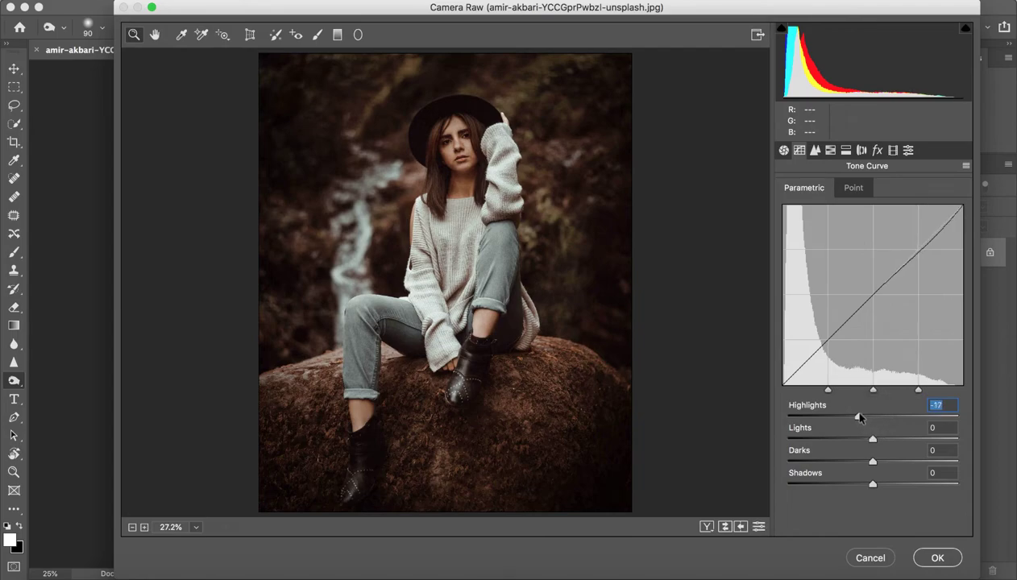
{"action": "left_click_drag", "start_coordinate": [873, 439], "coordinate": [879, 486]}
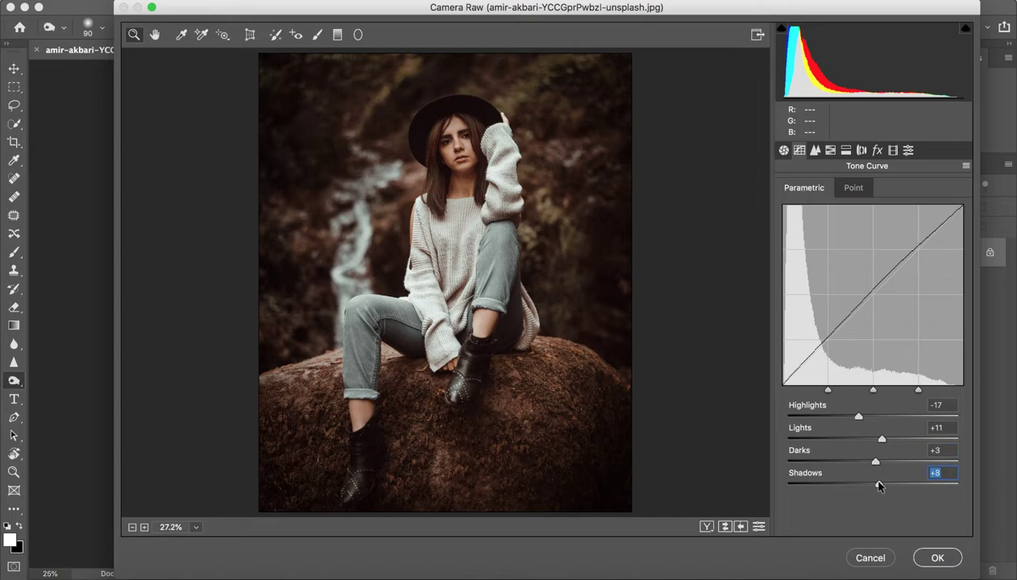
Step: Warm the white balance with a temperature of +10 and a tint of +22
{"action": "left_click", "coordinate": [782, 151]}
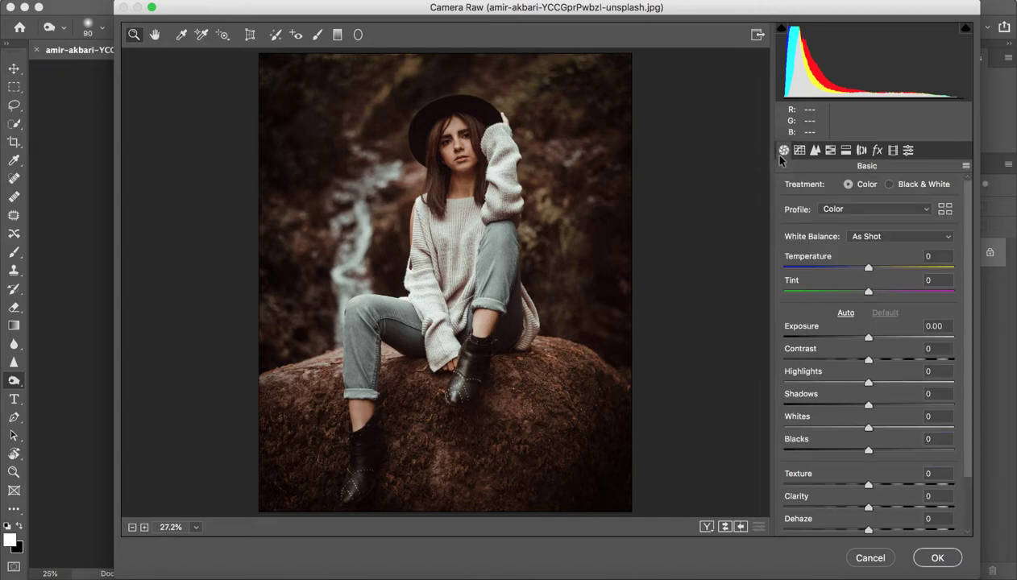
{"action": "scroll", "coordinate": [881, 385], "scroll_direction": "down", "scroll_amount": 4}
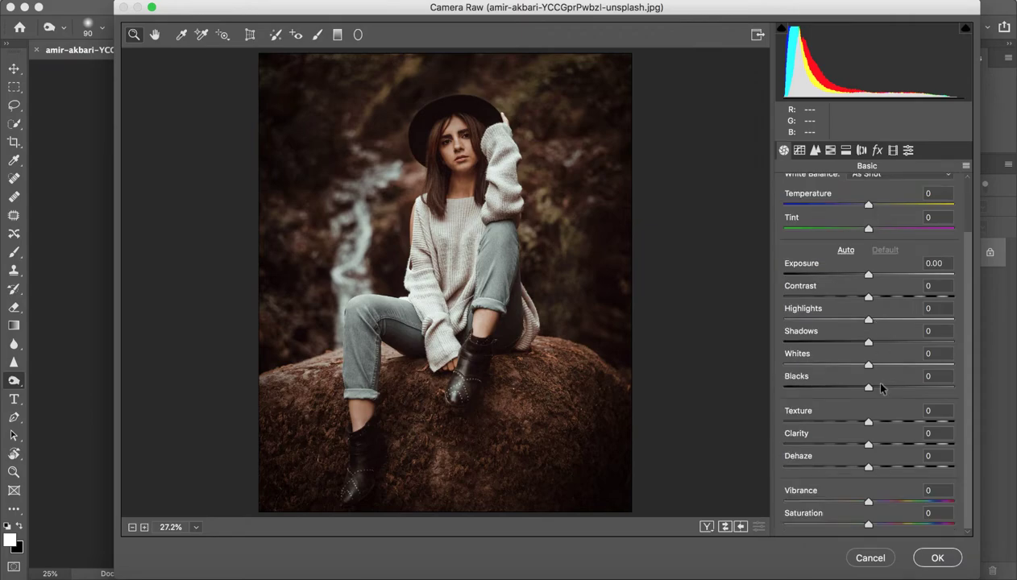
{"action": "scroll", "coordinate": [881, 388], "scroll_direction": "up", "scroll_amount": 4}
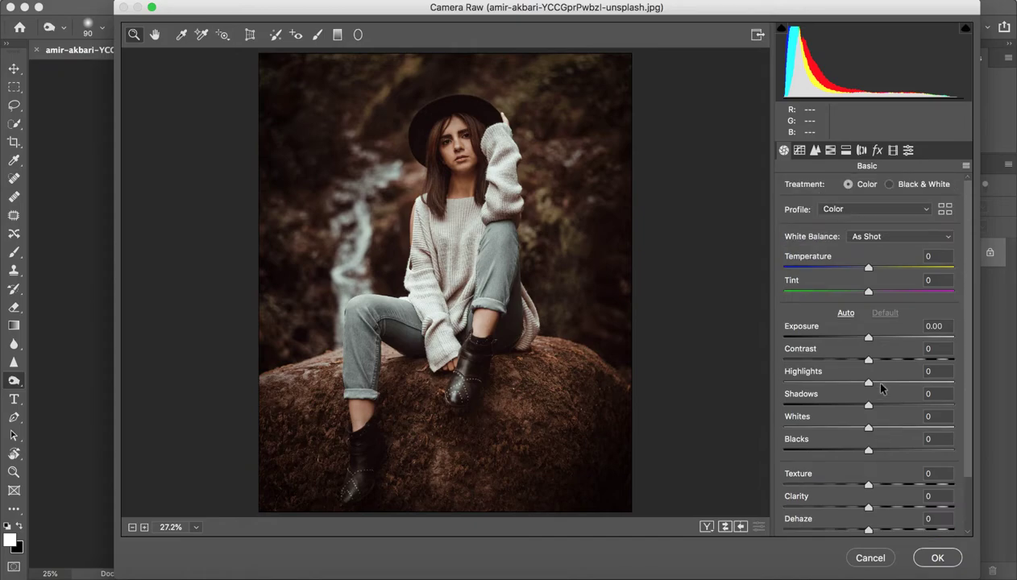
{"action": "scroll", "coordinate": [882, 388], "scroll_direction": "down", "scroll_amount": 4}
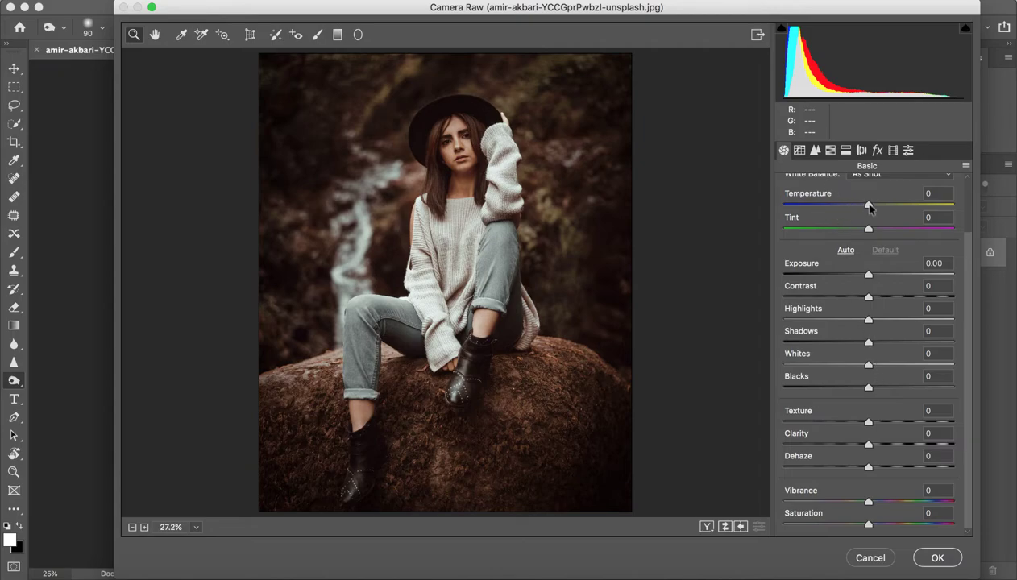
{"action": "left_click_drag", "start_coordinate": [869, 208], "coordinate": [888, 219]}
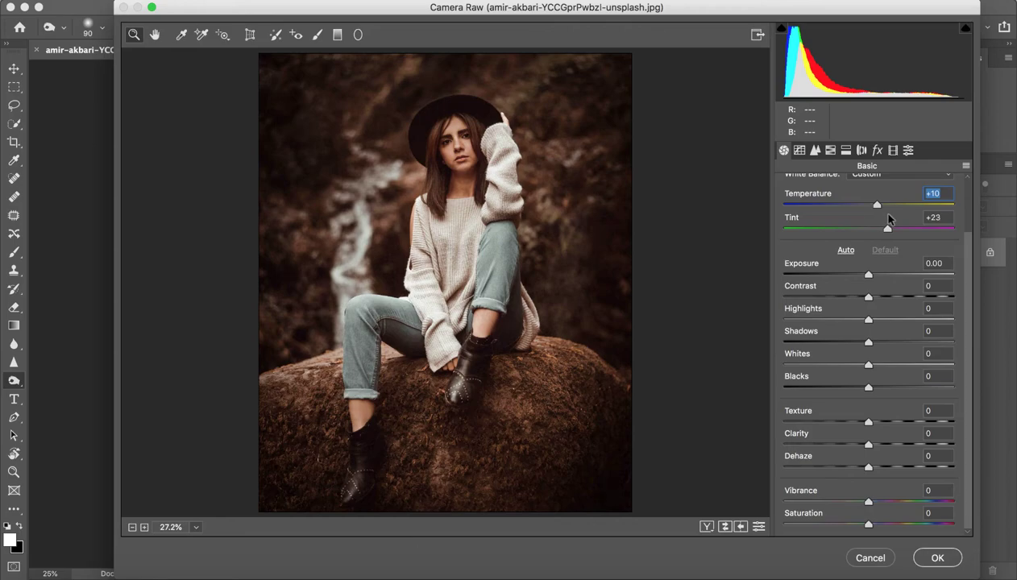
{"action": "left_click", "coordinate": [888, 228]}
{"action": "left_click_drag", "start_coordinate": [888, 229], "coordinate": [886, 229]}
Step: Set the basic tones to exposure -0.25, contrast +8, highlights +1, shadows +14, whites +13 and blacks -19
{"action": "left_click_drag", "start_coordinate": [868, 275], "coordinate": [864, 278]}
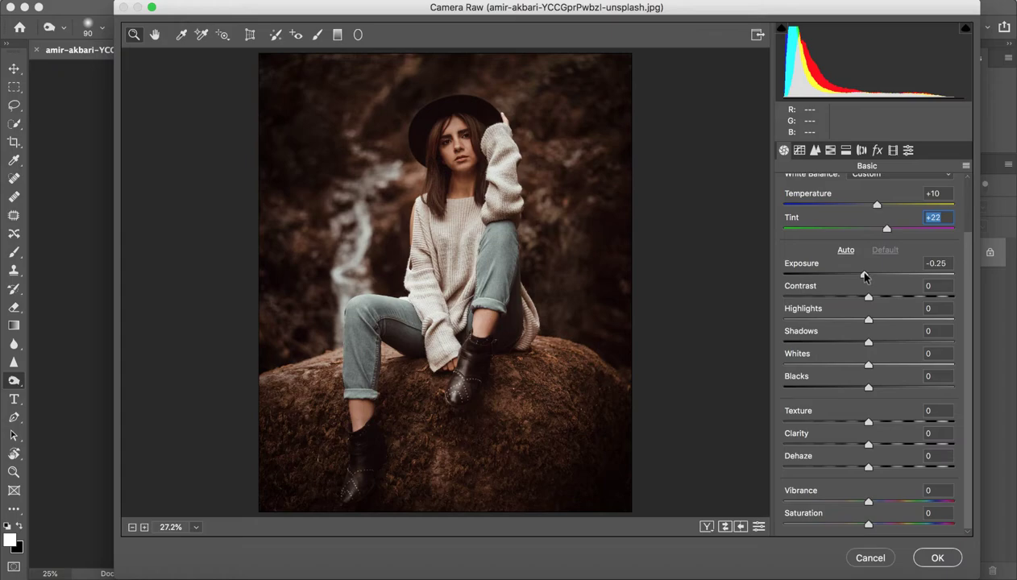
{"action": "left_click_drag", "start_coordinate": [864, 277], "coordinate": [878, 300]}
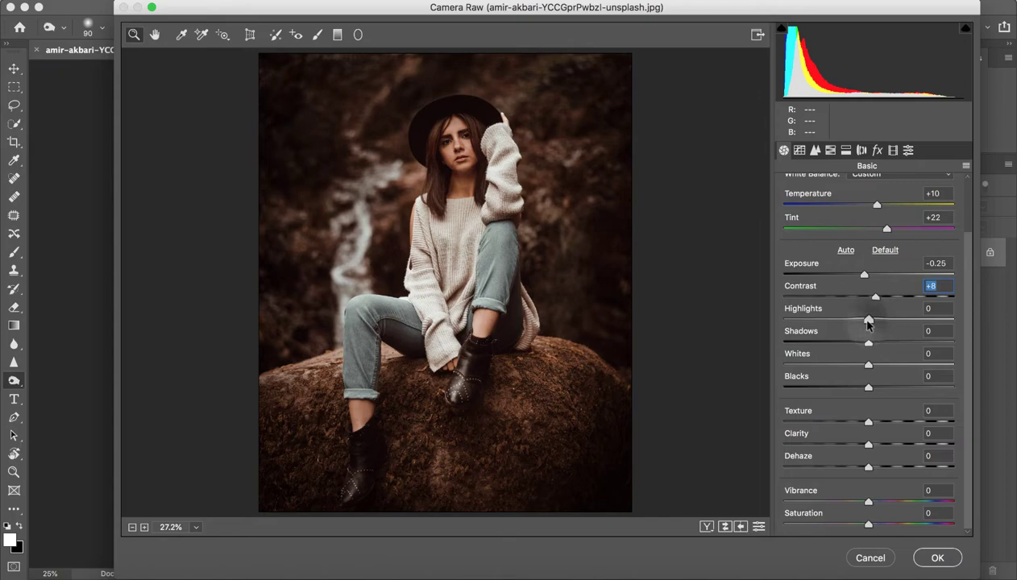
{"action": "left_click_drag", "start_coordinate": [869, 324], "coordinate": [868, 324]}
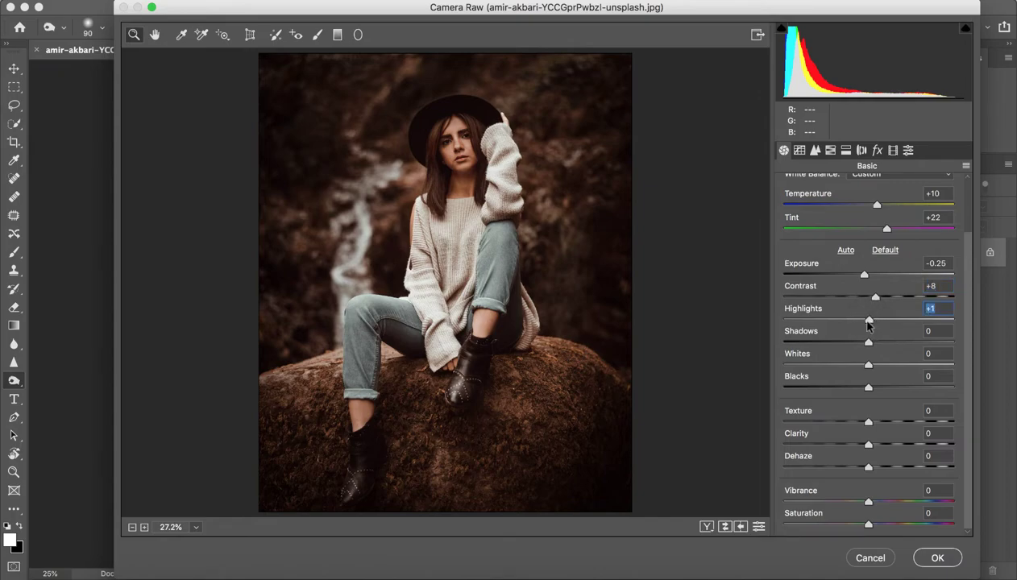
{"action": "left_click_drag", "start_coordinate": [868, 343], "coordinate": [880, 341]}
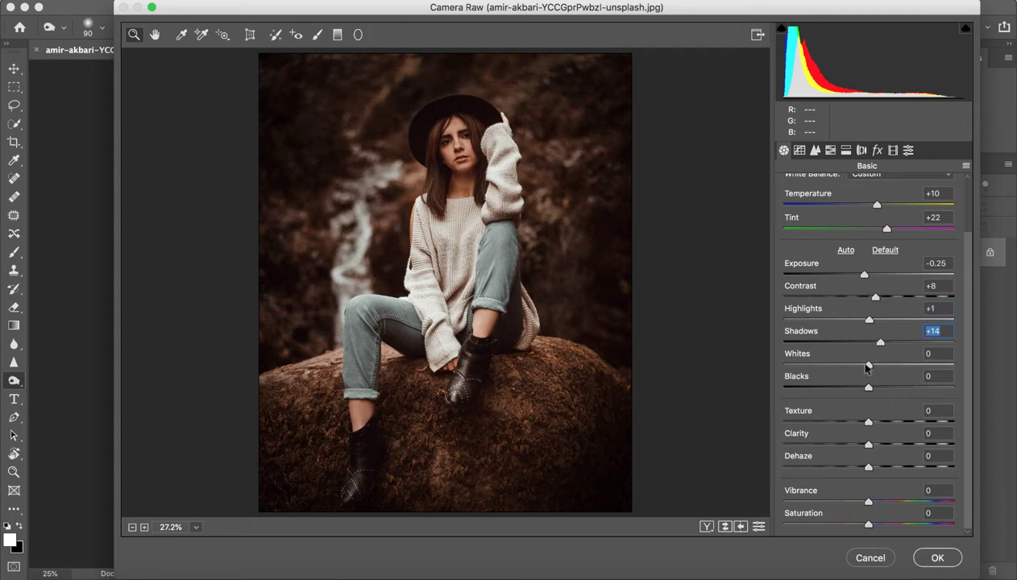
{"action": "mouse_move", "coordinate": [868, 367]}
{"action": "left_mouse_down"}
{"action": "mouse_move", "coordinate": [836, 365]}
{"action": "mouse_move", "coordinate": [880, 367]}
{"action": "left_mouse_up"}
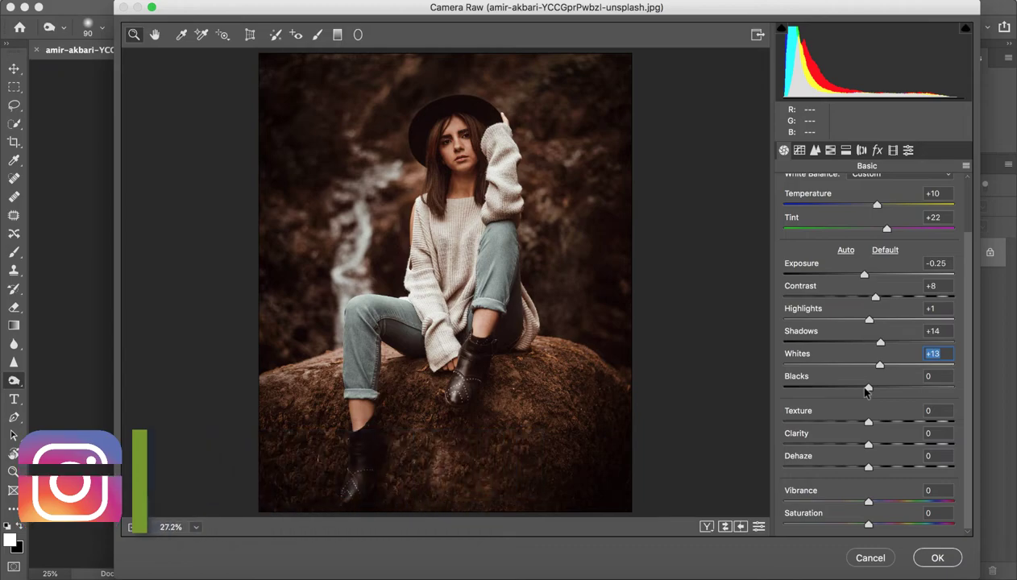
{"action": "left_click_drag", "start_coordinate": [867, 391], "coordinate": [849, 391]}
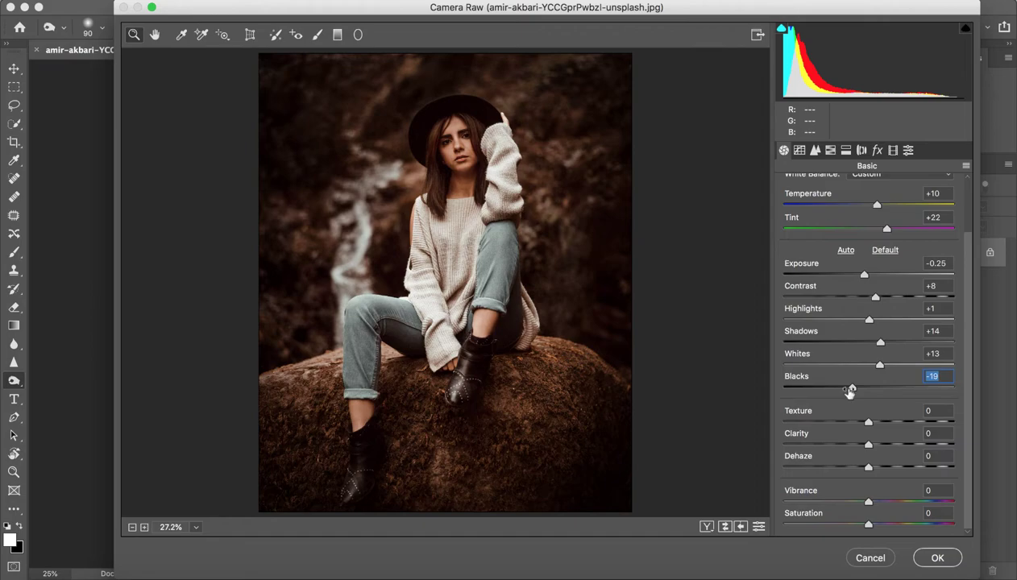
Step: Set texture to +5, clarity to +16 and dehaze to -7, and compare the portrait before and after
{"action": "left_click_drag", "start_coordinate": [869, 421], "coordinate": [872, 423]}
{"action": "left_click", "coordinate": [872, 424]}
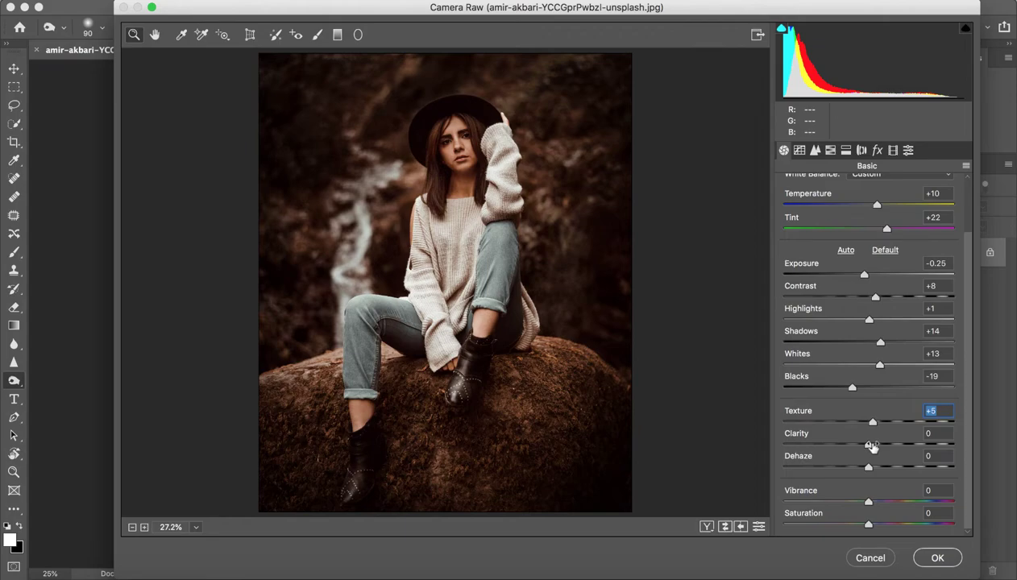
{"action": "left_click_drag", "start_coordinate": [874, 448], "coordinate": [883, 449]}
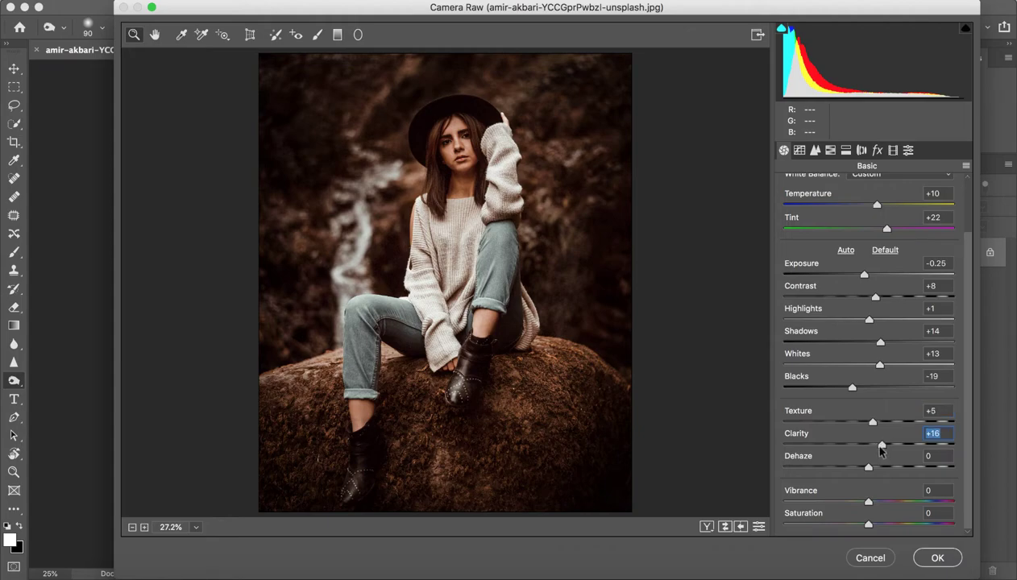
{"action": "mouse_move", "coordinate": [869, 468]}
{"action": "left_mouse_down"}
{"action": "mouse_move", "coordinate": [897, 472]}
{"action": "mouse_move", "coordinate": [851, 468]}
{"action": "mouse_move", "coordinate": [911, 474]}
{"action": "mouse_move", "coordinate": [853, 474]}
{"action": "mouse_move", "coordinate": [866, 475]}
{"action": "left_mouse_up"}
{"action": "left_click", "coordinate": [725, 527]}
{"action": "left_click", "coordinate": [725, 527]}
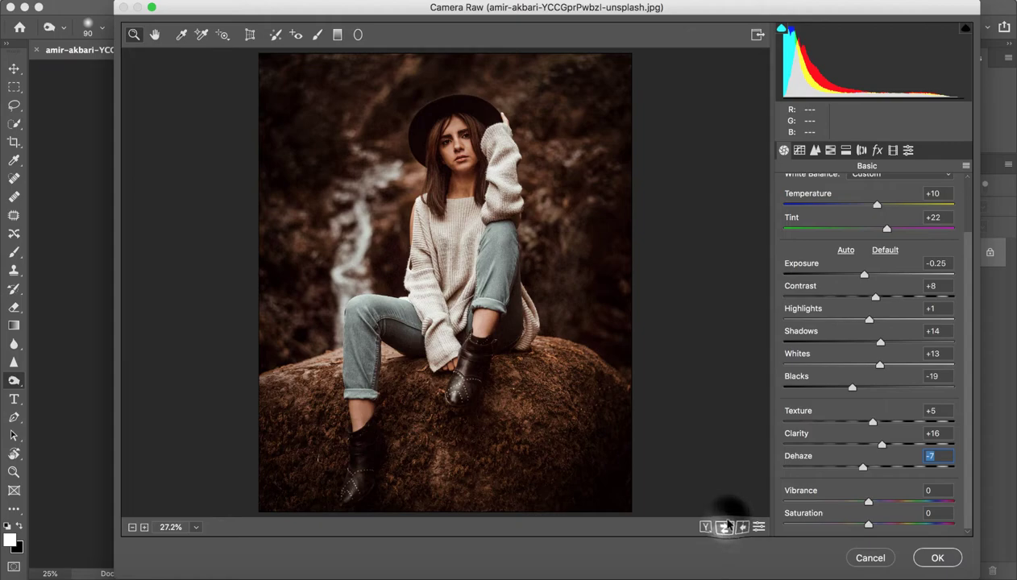
{"action": "left_click", "coordinate": [725, 527]}
{"action": "left_click", "coordinate": [725, 527]}
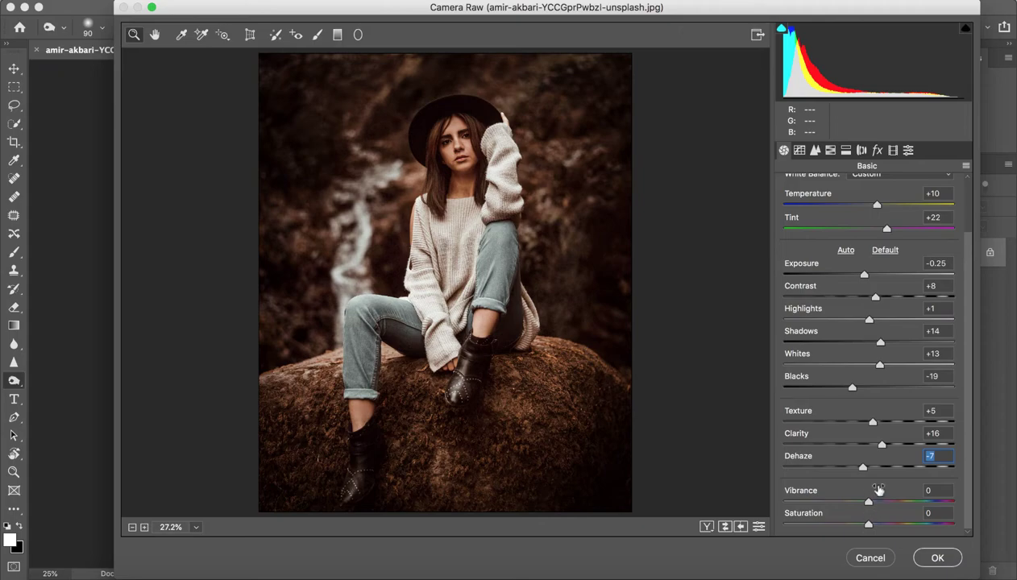
Step: Set the overall vibrance to -13 and the saturation to +1
{"action": "mouse_move", "coordinate": [866, 525]}
{"action": "left_mouse_down"}
{"action": "mouse_move", "coordinate": [827, 526]}
{"action": "mouse_move", "coordinate": [935, 526]}
{"action": "mouse_move", "coordinate": [858, 528]}
{"action": "left_mouse_up"}
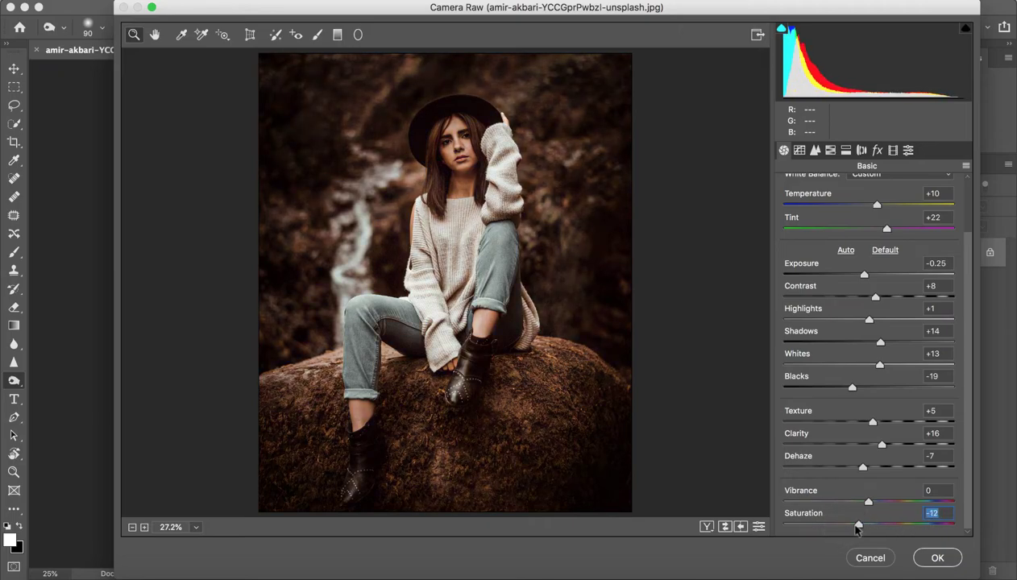
{"action": "mouse_move", "coordinate": [868, 501]}
{"action": "left_mouse_down"}
{"action": "mouse_move", "coordinate": [834, 512]}
{"action": "mouse_move", "coordinate": [897, 499]}
{"action": "mouse_move", "coordinate": [857, 513]}
{"action": "left_mouse_up"}
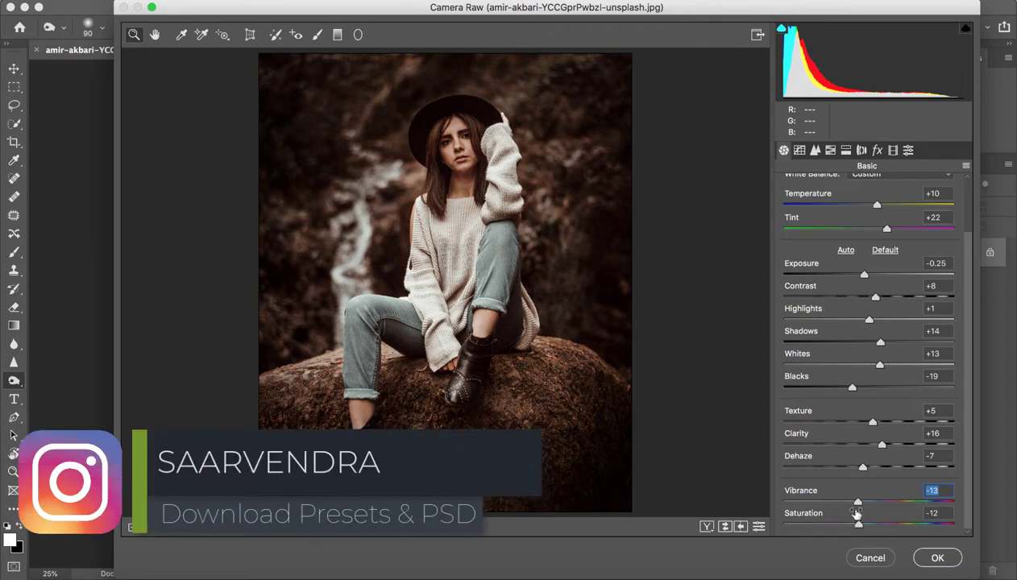
{"action": "left_click", "coordinate": [935, 513]}
{"action": "type", "text": "0"}
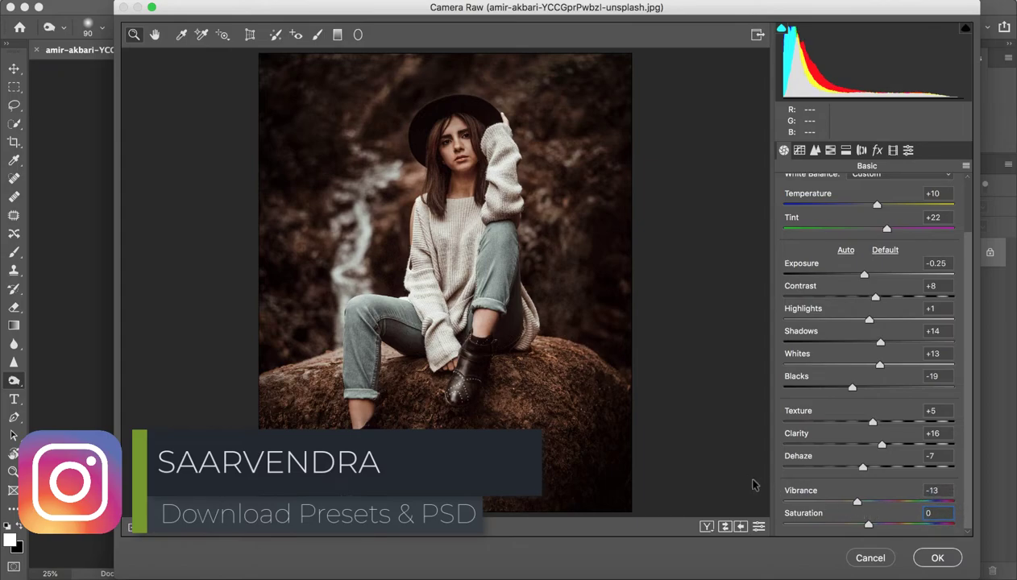
{"action": "key", "text": "shift+Tab"}
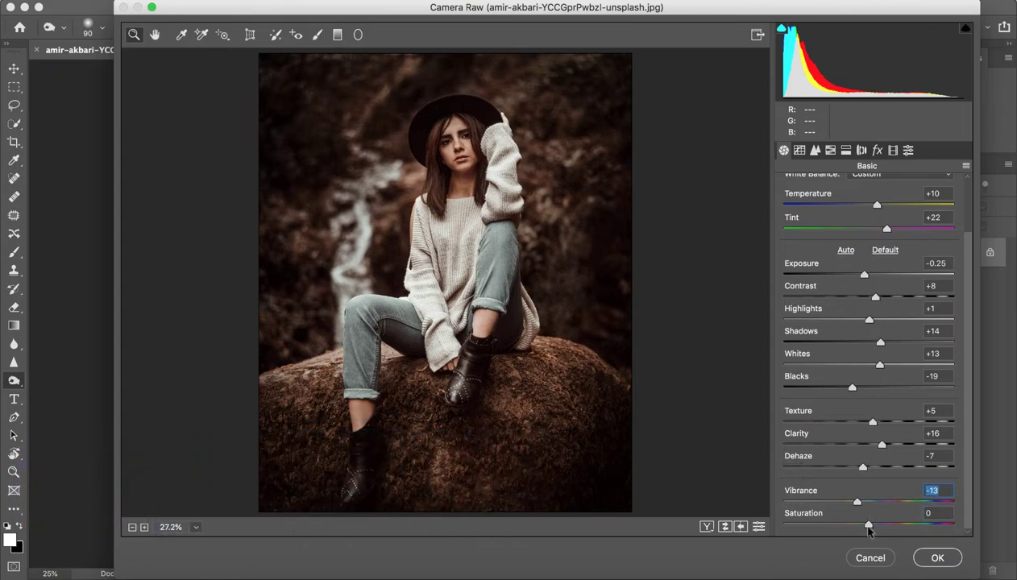
{"action": "left_click_drag", "start_coordinate": [869, 527], "coordinate": [870, 528]}
Step: Examine the finished grade by switching repeatedly between the original and the edited portrait
{"action": "left_click", "coordinate": [724, 526]}
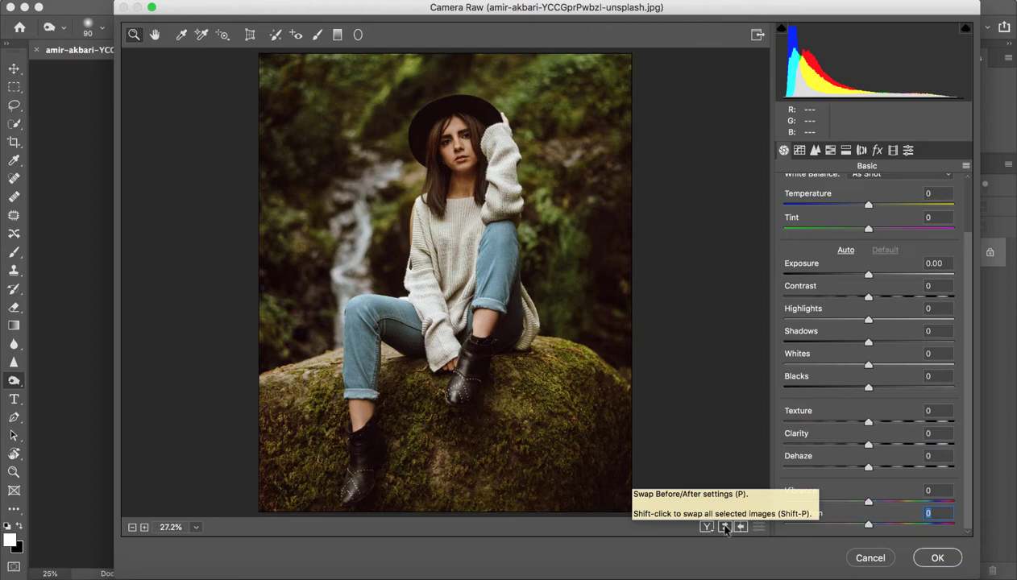
{"action": "left_click", "coordinate": [724, 526]}
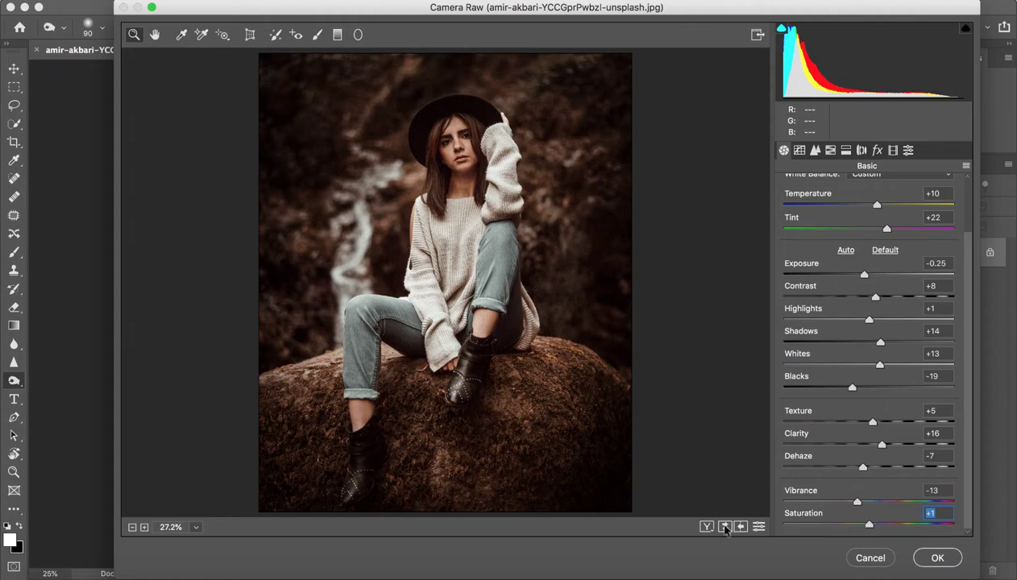
{"action": "left_click", "coordinate": [725, 526]}
{"action": "left_click", "coordinate": [725, 527]}
{"action": "left_click", "coordinate": [725, 526]}
{"action": "left_click", "coordinate": [725, 526]}
{"action": "left_click", "coordinate": [725, 527]}
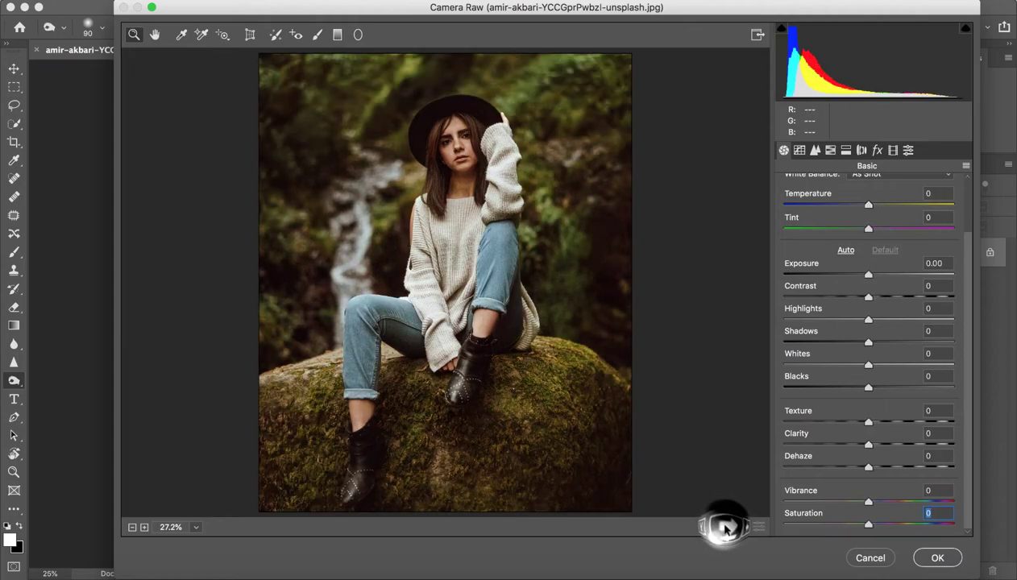
{"action": "left_click", "coordinate": [725, 526]}
{"action": "left_click", "coordinate": [725, 526]}
{"action": "left_click", "coordinate": [724, 526]}
{"action": "left_click", "coordinate": [725, 526]}
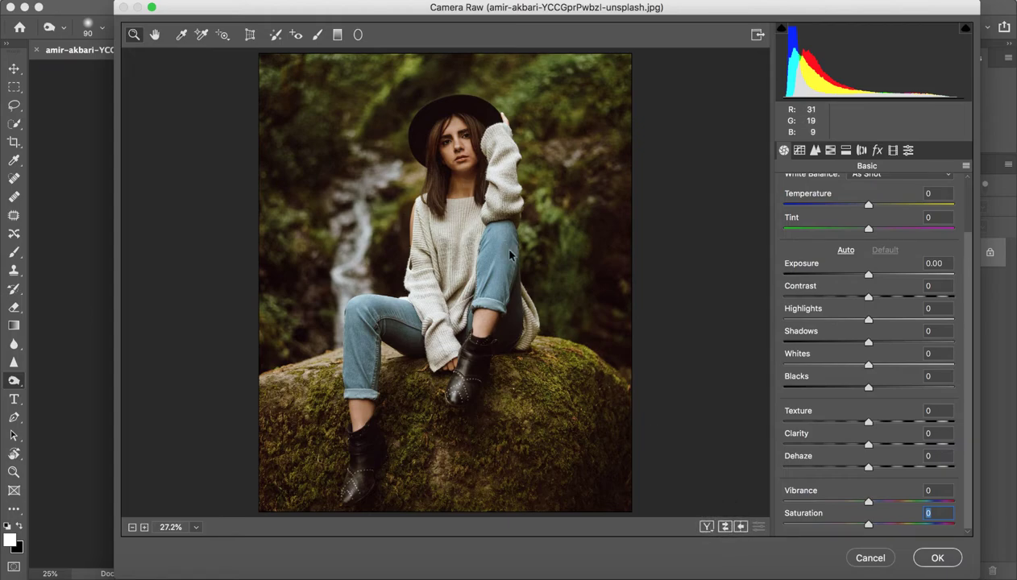
{"action": "left_click", "coordinate": [726, 526]}
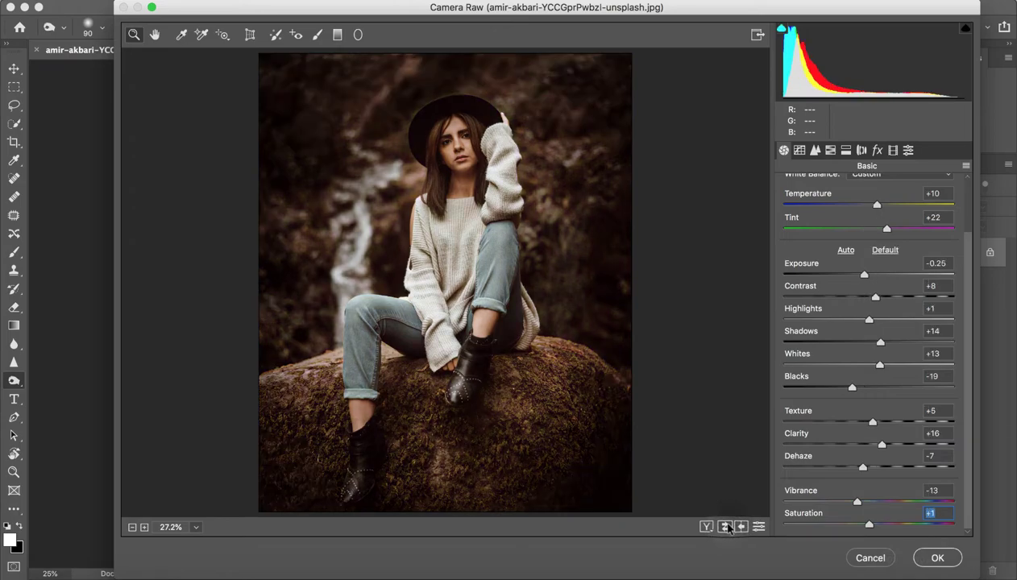
{"action": "left_click", "coordinate": [725, 526]}
{"action": "left_click", "coordinate": [726, 526]}
{"action": "left_click", "coordinate": [726, 526]}
{"action": "left_click", "coordinate": [726, 526]}
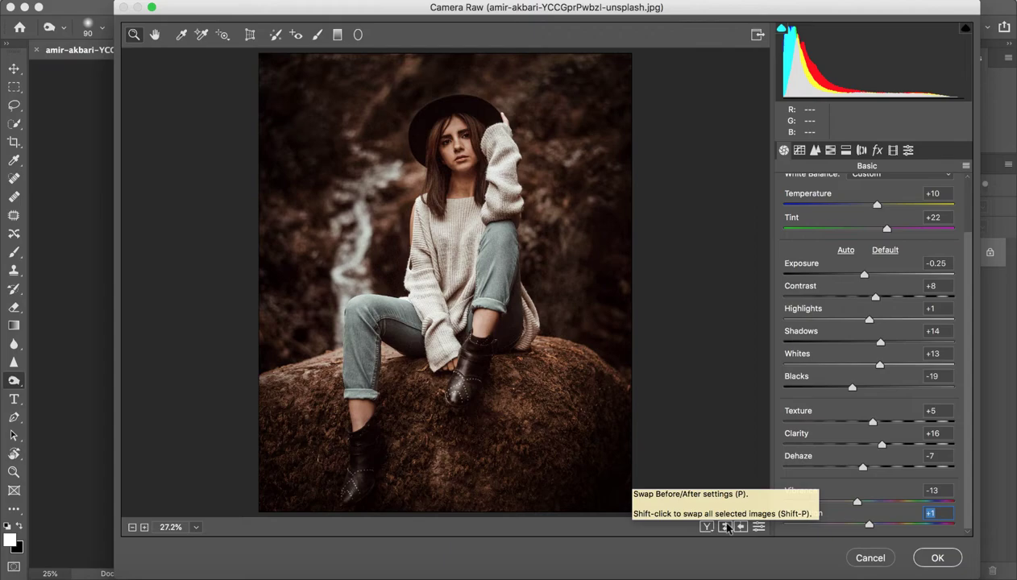
{"action": "left_click", "coordinate": [725, 526]}
{"action": "left_click", "coordinate": [725, 526]}
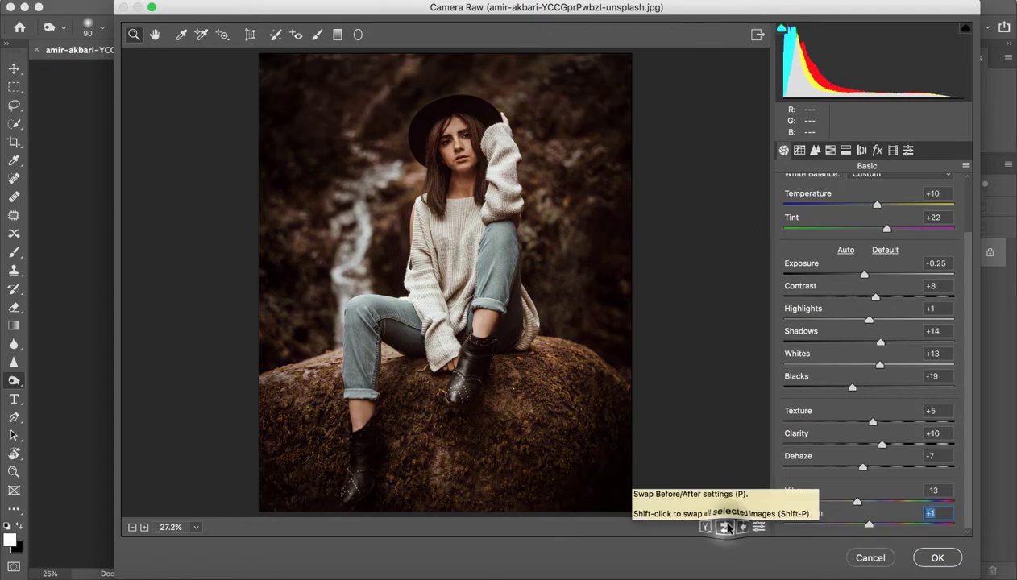
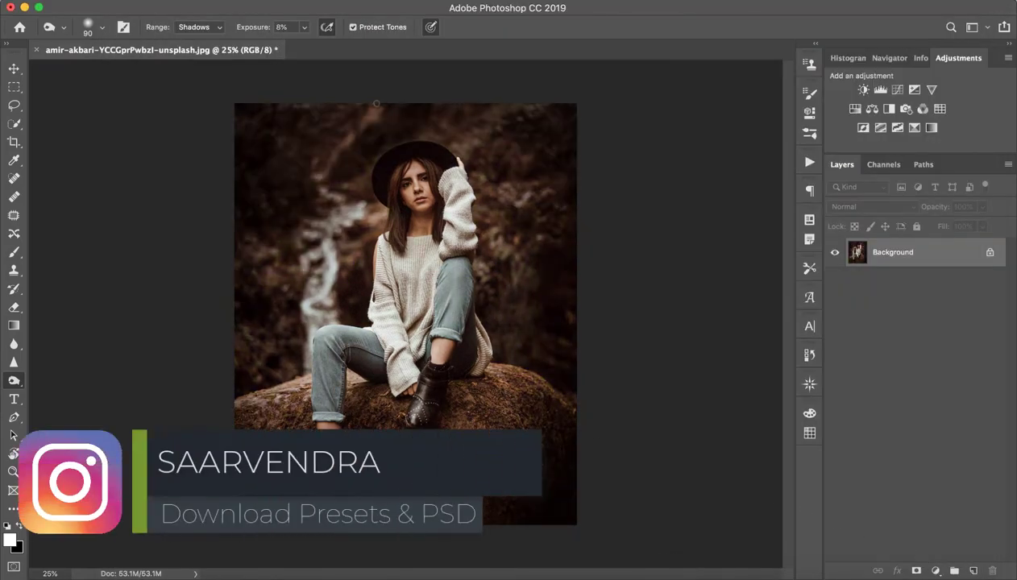
Step: Open the photo true-false-zKGqPn-qu2s-unsplash.jpg from the Downloads folder as a new document
{"action": "left_click", "coordinate": [947, 558]}
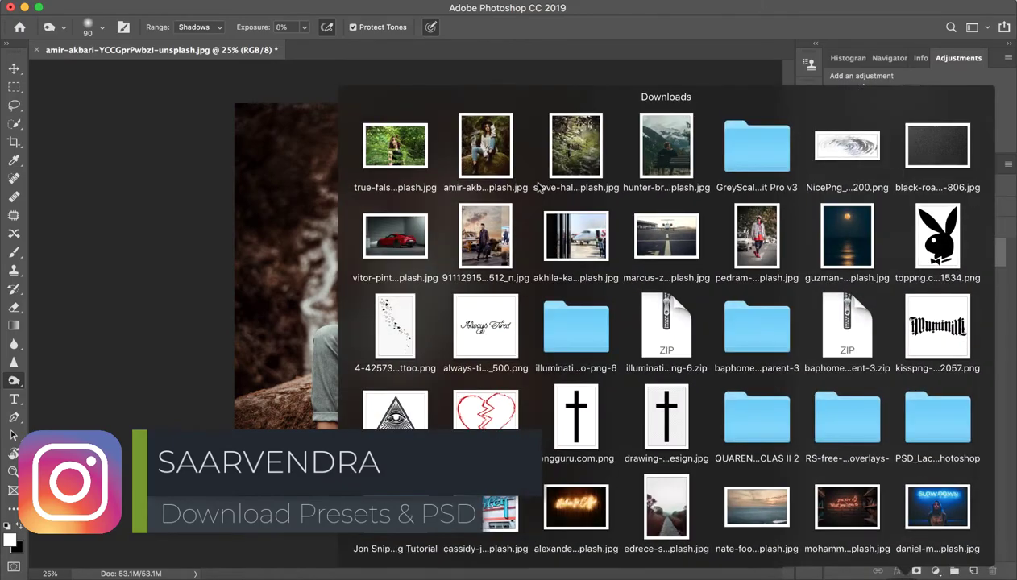
{"action": "left_click_drag", "start_coordinate": [395, 145], "coordinate": [498, 574]}
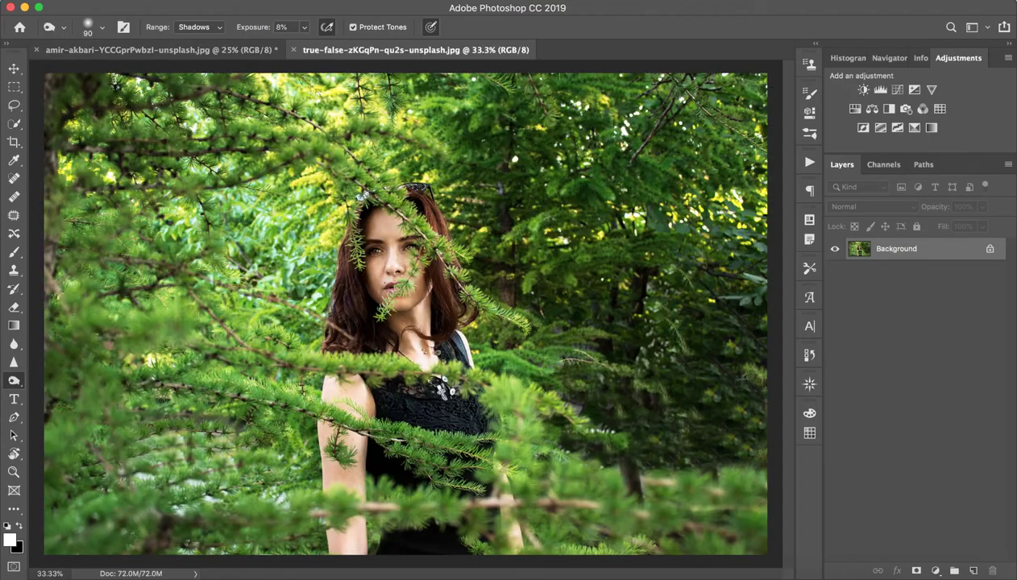
Step: Try the HowToEdit preset Moody Brown - Portrait on the forest portrait in the Camera Raw filter
{"action": "key", "text": "super+minus"}
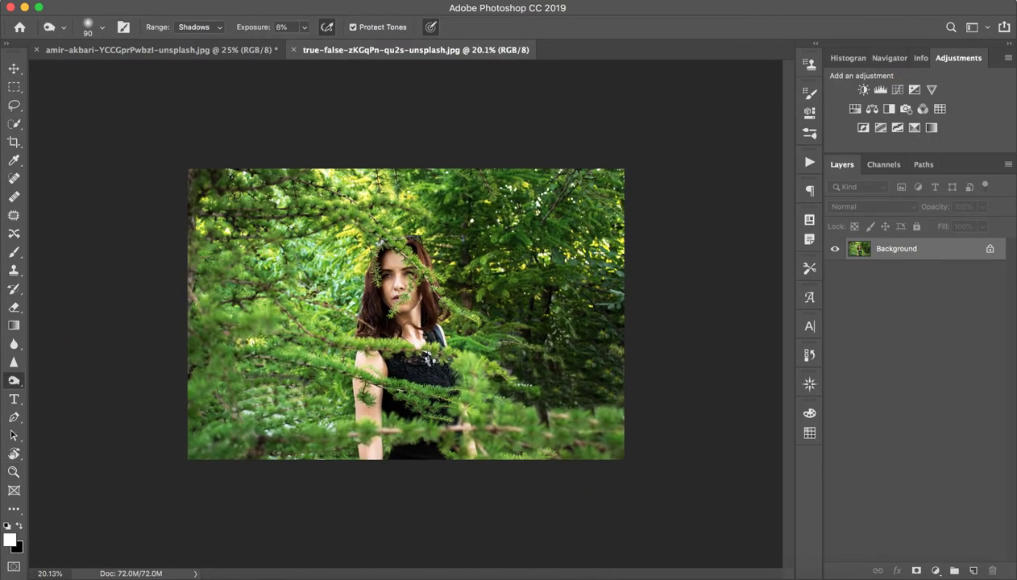
{"action": "scroll", "coordinate": [405, 315], "scroll_direction": "up", "scroll_amount": 3}
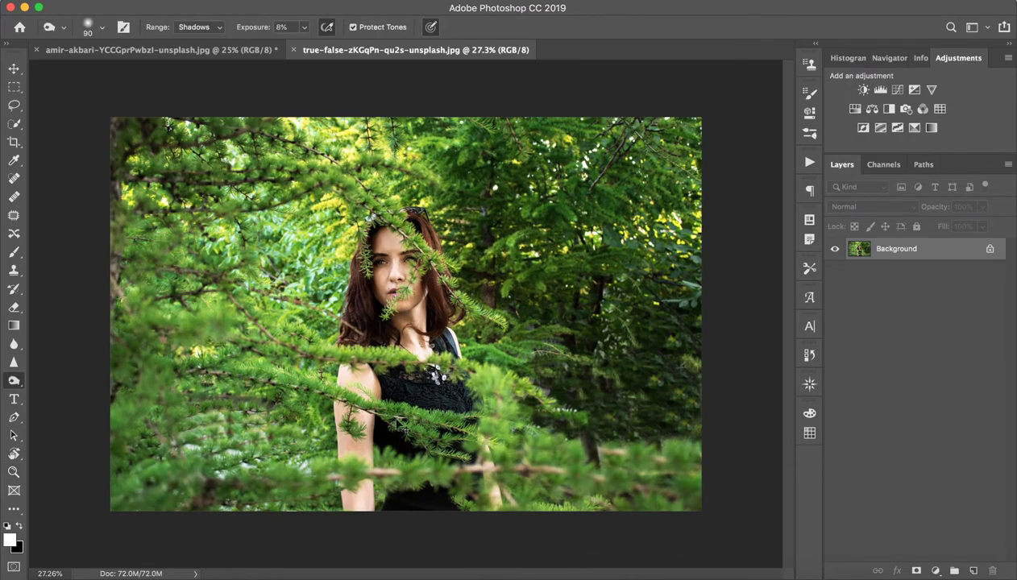
{"action": "key", "text": "shift+super+a"}
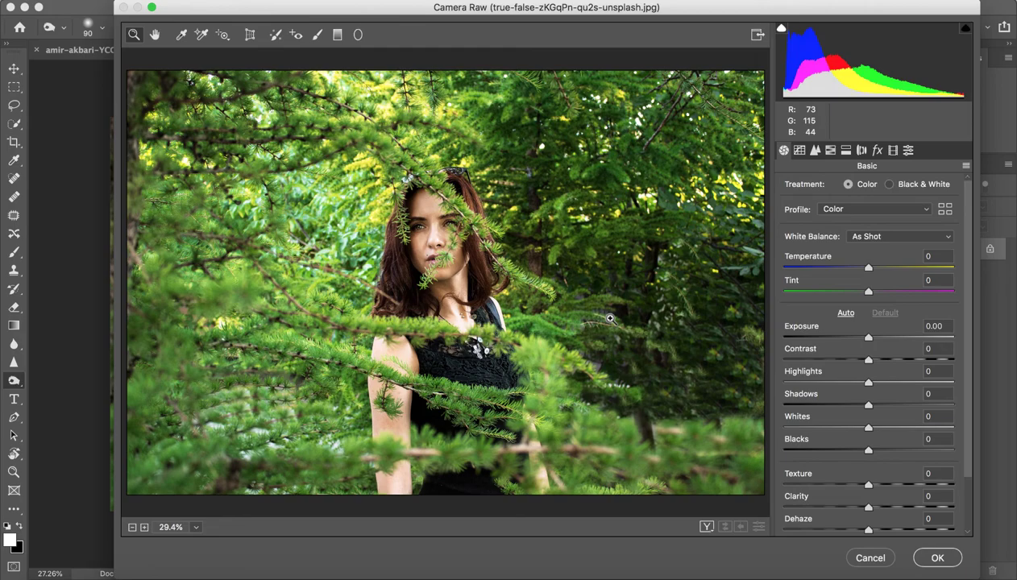
{"action": "left_click", "coordinate": [908, 150]}
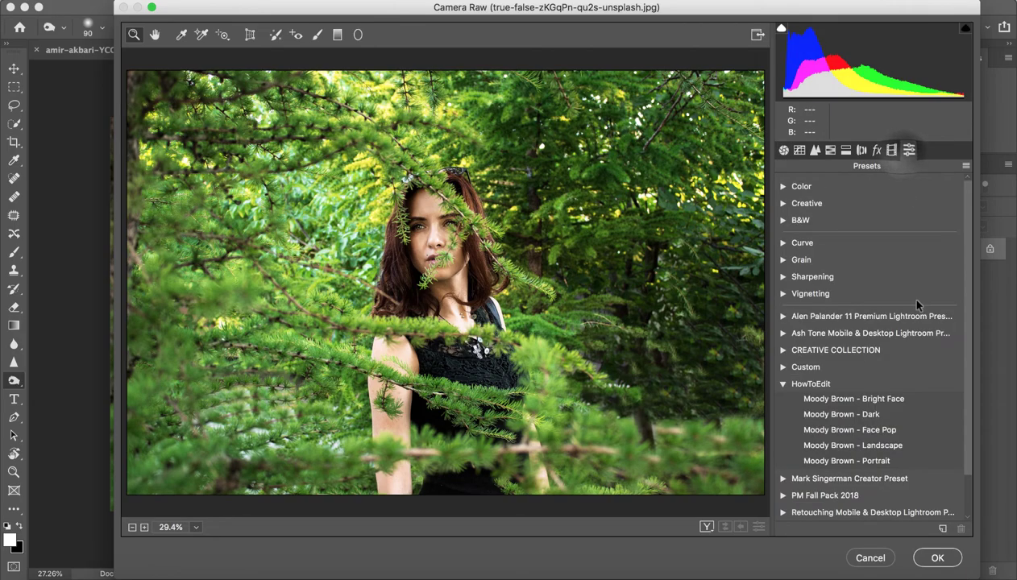
{"action": "left_click", "coordinate": [811, 387]}
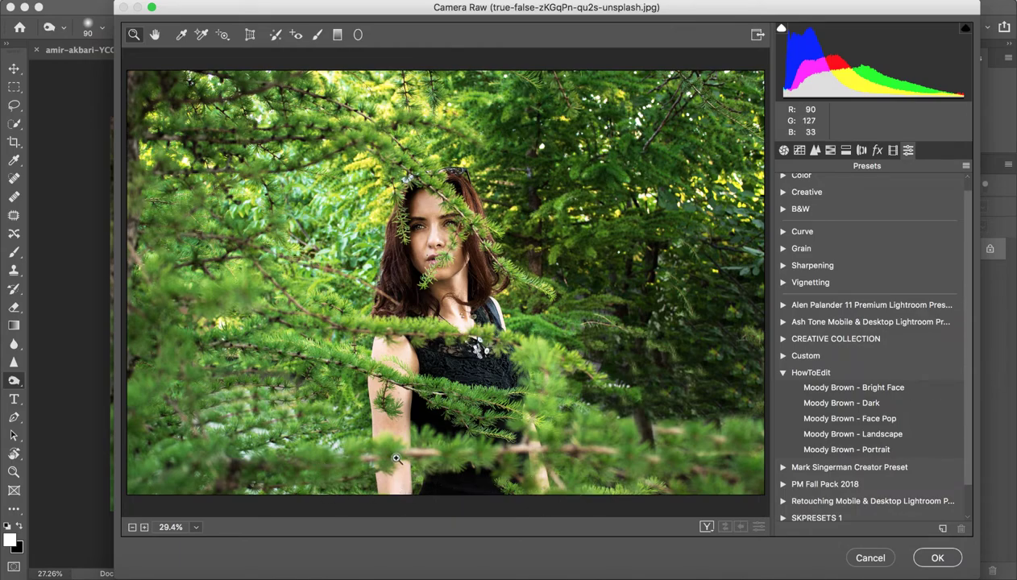
{"action": "left_click", "coordinate": [827, 452]}
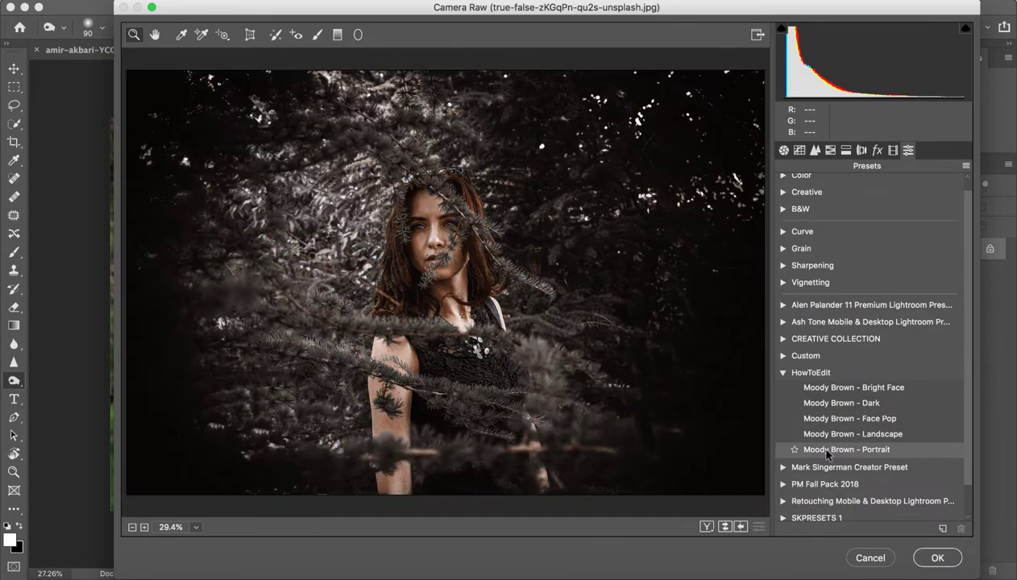
{"action": "left_click", "coordinate": [826, 451]}
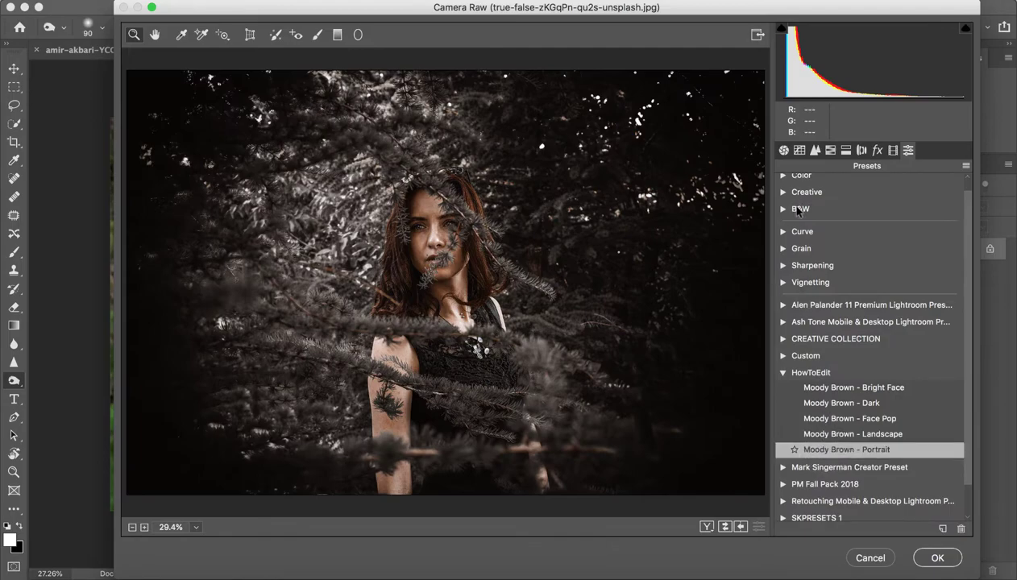
Step: Set the highlights to +8, compare the forest portrait before and after, and cancel the Camera Raw filter
{"action": "left_click", "coordinate": [783, 149]}
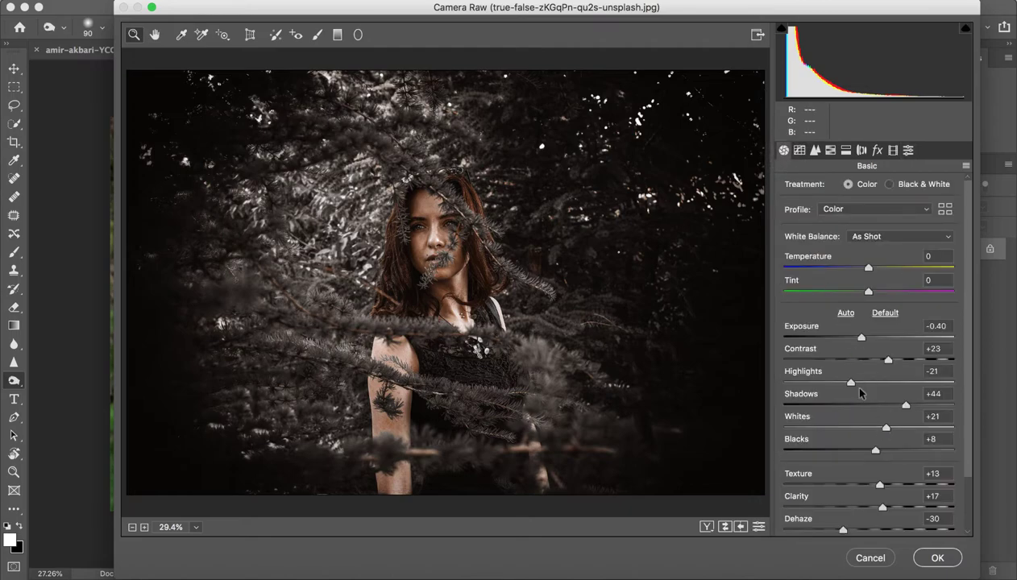
{"action": "left_click_drag", "start_coordinate": [852, 382], "coordinate": [878, 383]}
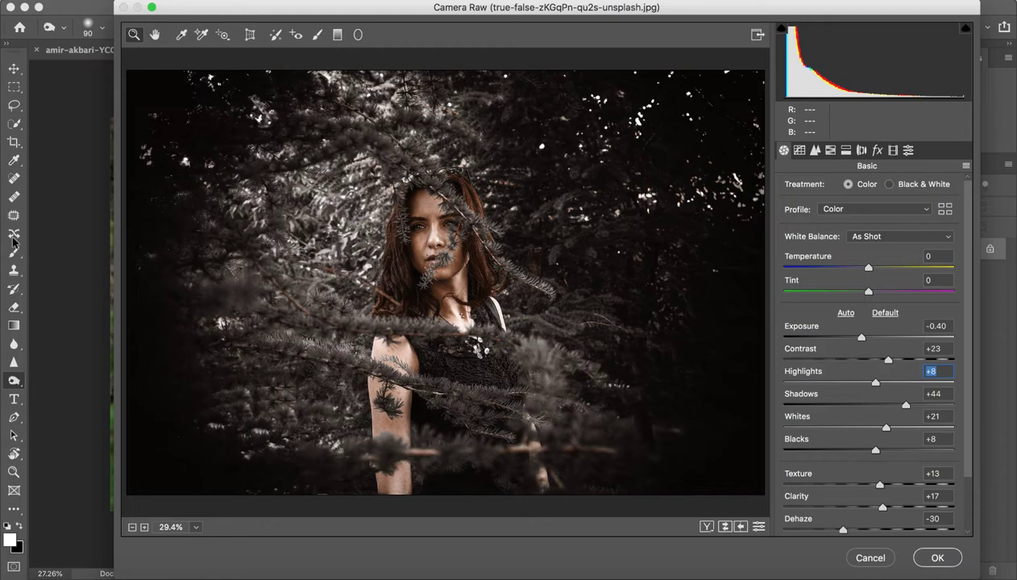
{"action": "left_click", "coordinate": [725, 527]}
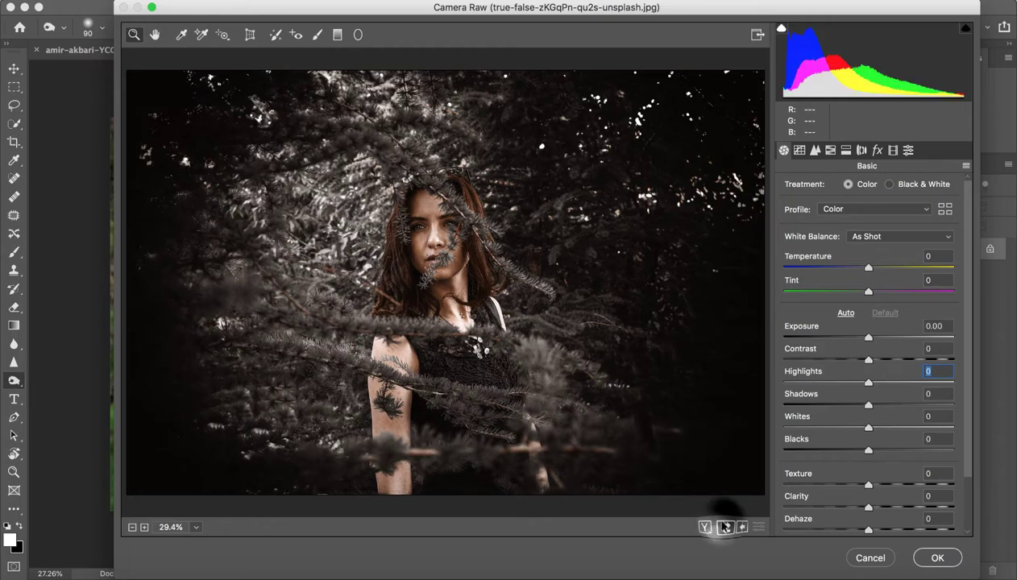
{"action": "left_click", "coordinate": [726, 527]}
{"action": "left_click", "coordinate": [726, 527]}
{"action": "left_click", "coordinate": [726, 527]}
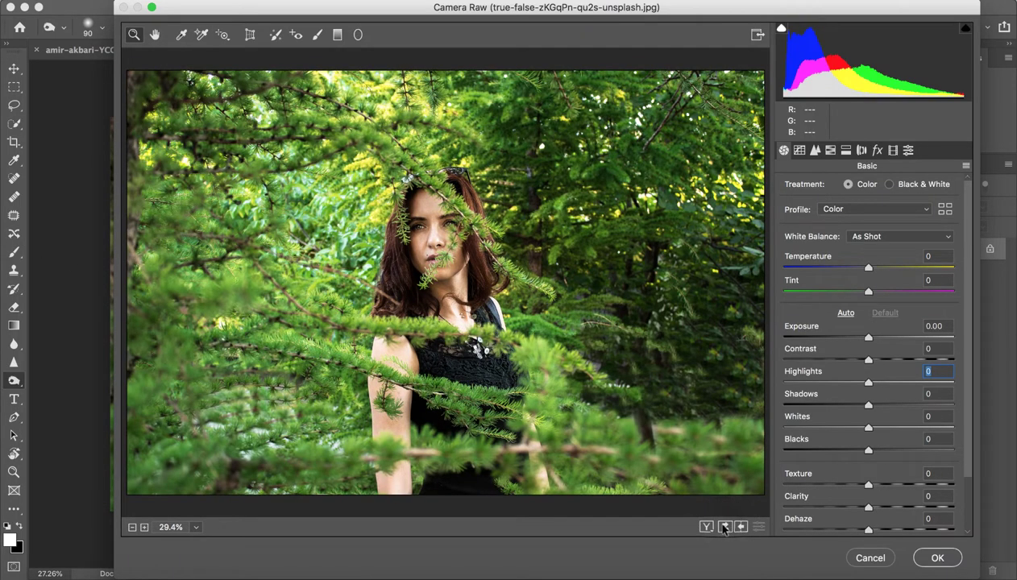
{"action": "left_click", "coordinate": [725, 527]}
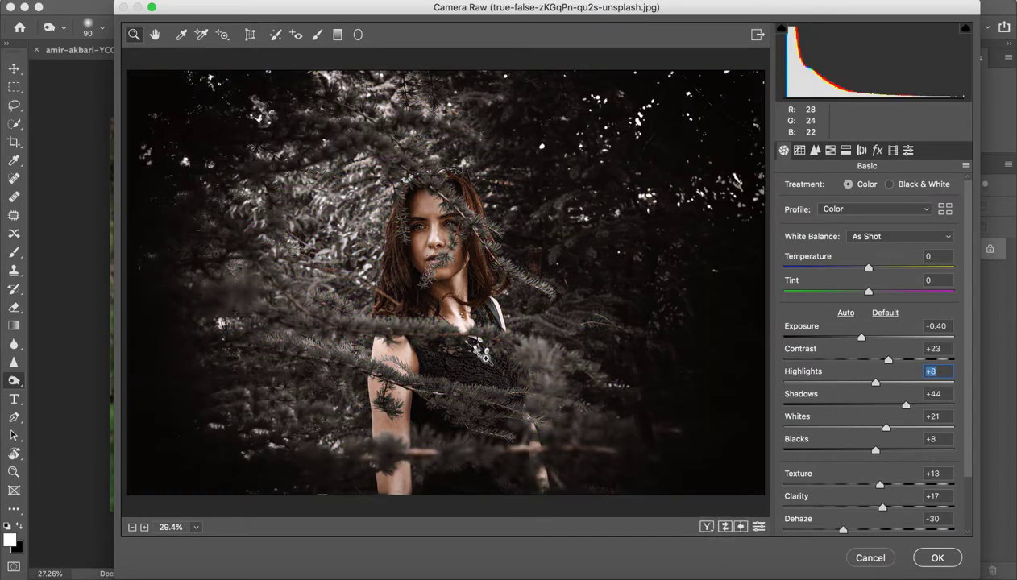
{"action": "left_click", "coordinate": [871, 558]}
Step: Open the photo of the man standing among ferns from the Downloads folder as a new document
{"action": "left_click", "coordinate": [906, 574]}
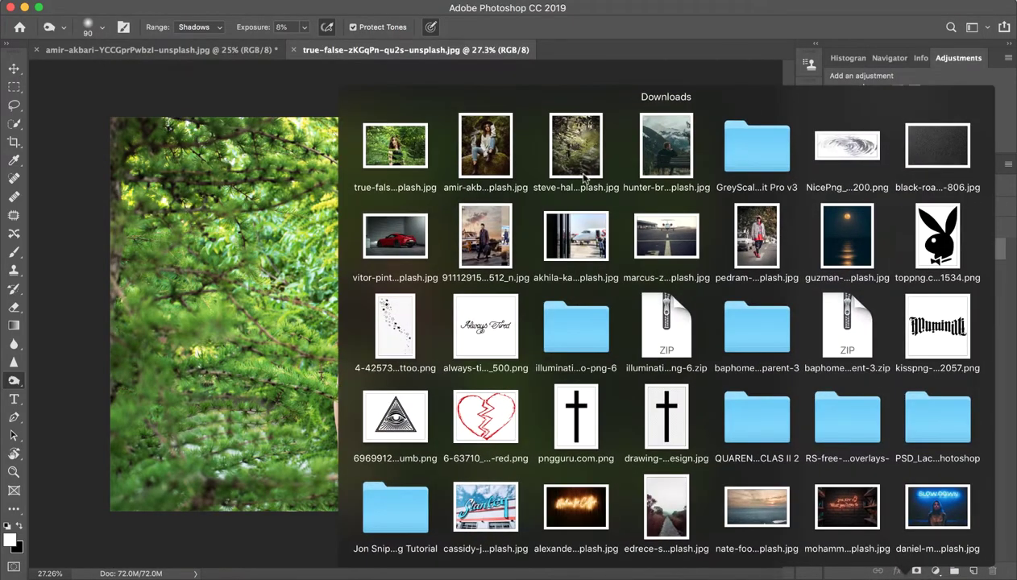
{"action": "left_click_drag", "start_coordinate": [556, 153], "coordinate": [476, 574]}
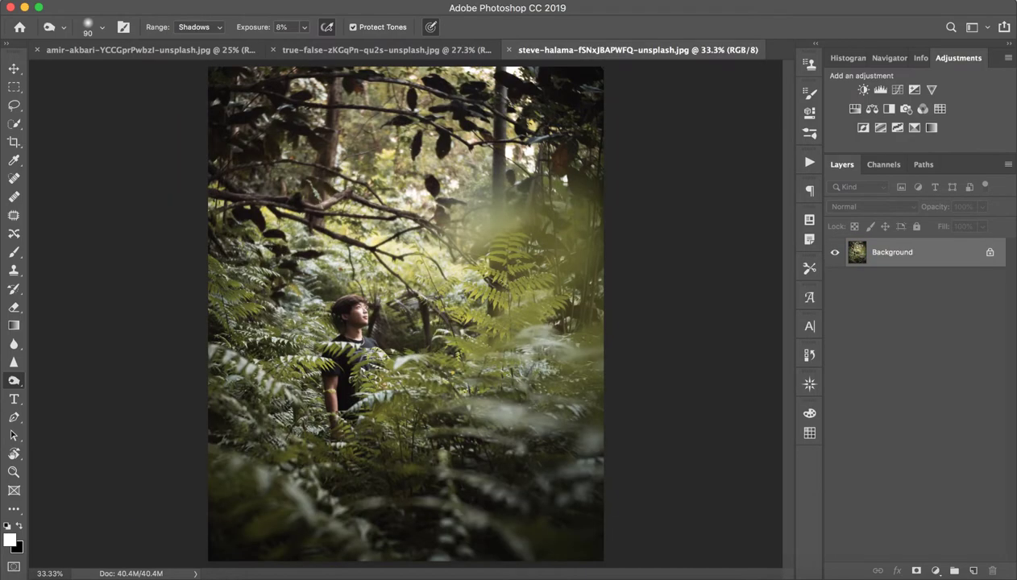
{"action": "left_click_drag", "start_coordinate": [537, 427], "coordinate": [518, 427]}
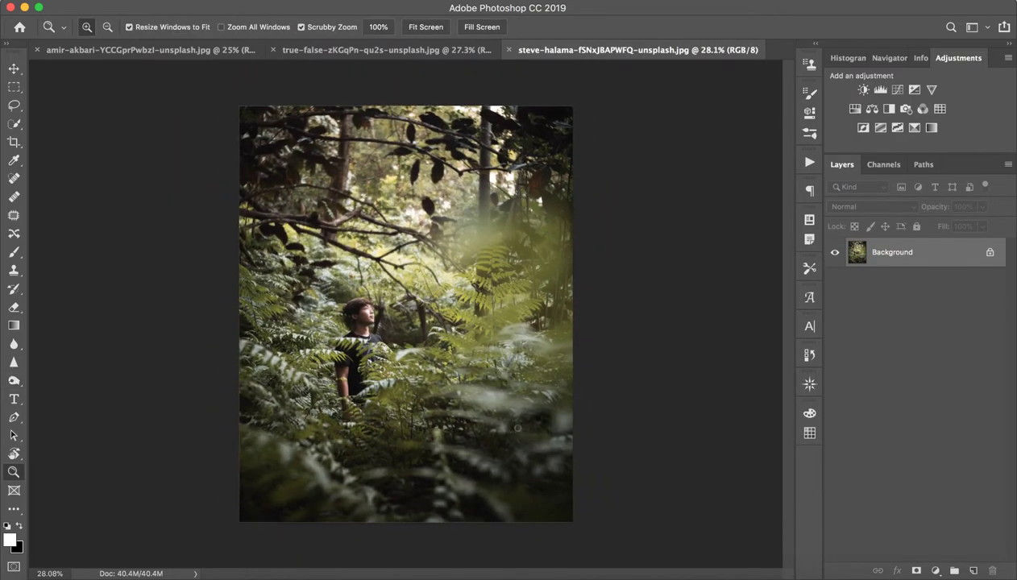
Step: Try the HowToEdit preset Moody Brown - Dark on the fern photo in the Camera Raw filter
{"action": "key", "text": "super+shift+a"}
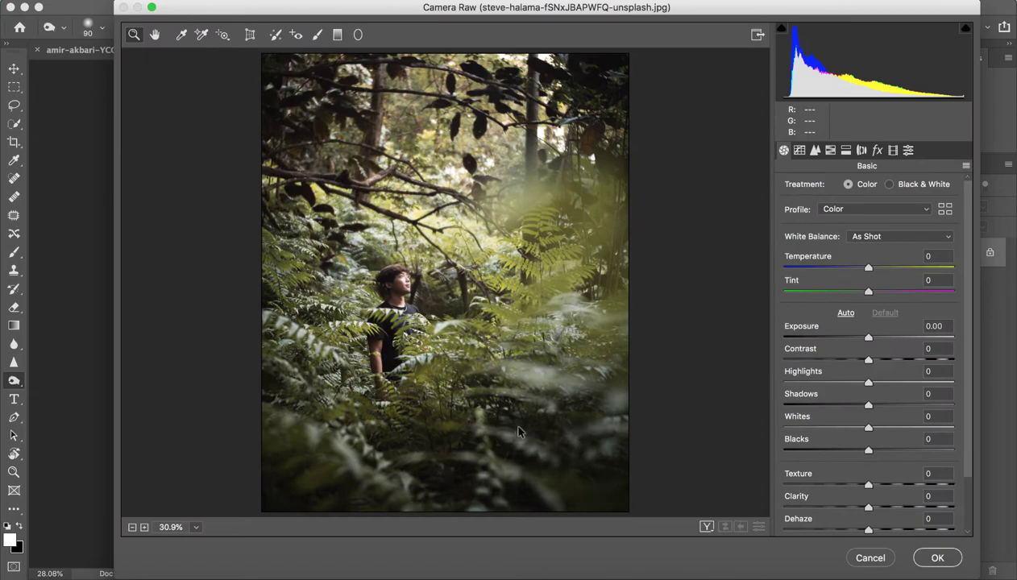
{"action": "left_click", "coordinate": [908, 150]}
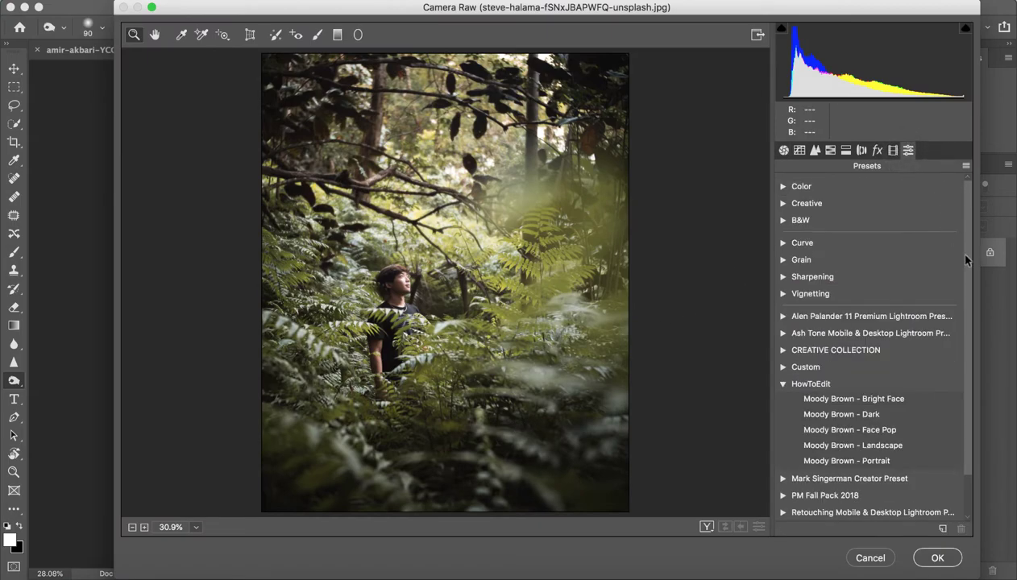
{"action": "scroll", "coordinate": [967, 271], "scroll_direction": "down", "scroll_amount": 2}
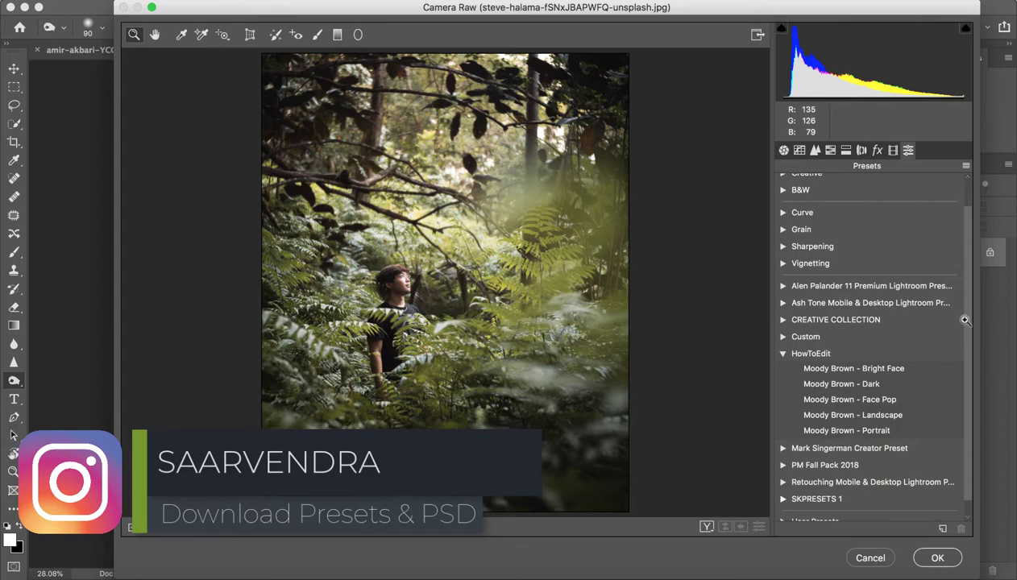
{"action": "left_click", "coordinate": [853, 388]}
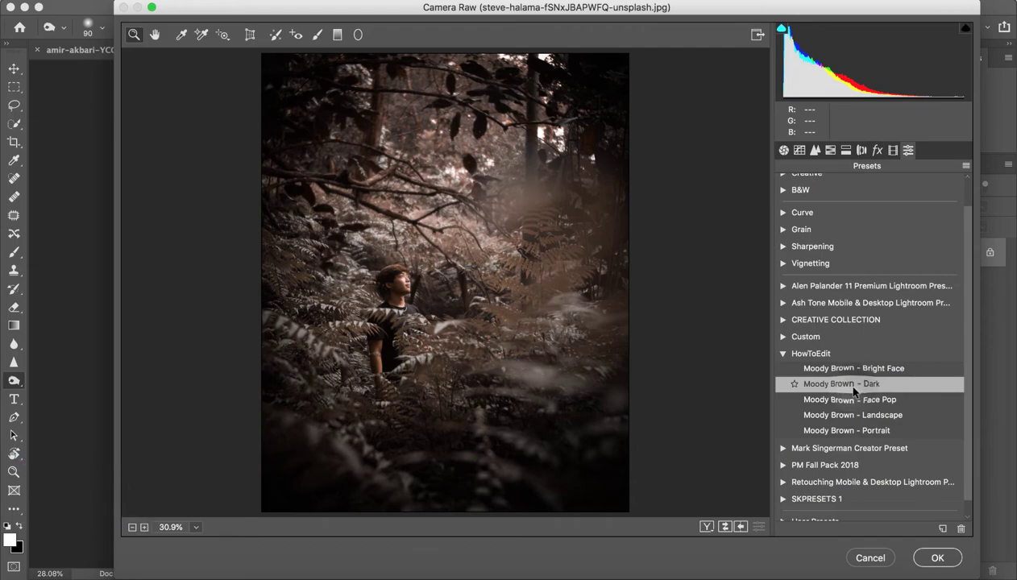
Step: Set the shadows to -57, saturation to +3 and vibrance to 0 on the fern photo, and cancel the filter
{"action": "left_click", "coordinate": [783, 149]}
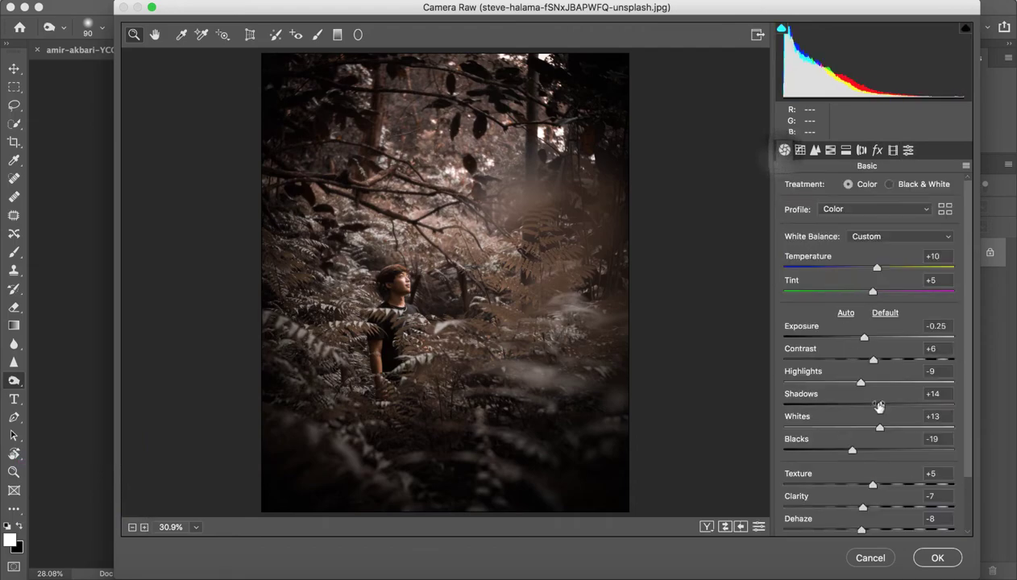
{"action": "left_click_drag", "start_coordinate": [879, 405], "coordinate": [819, 406]}
{"action": "scroll", "coordinate": [830, 484], "scroll_direction": "down", "scroll_amount": 2}
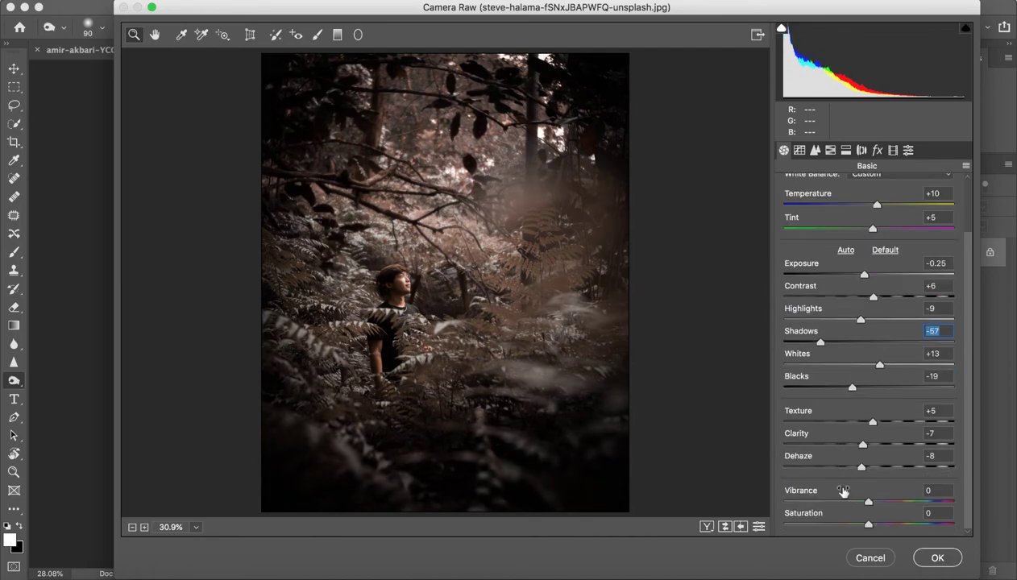
{"action": "left_click_drag", "start_coordinate": [868, 501], "coordinate": [872, 529]}
{"action": "double_click", "coordinate": [868, 502]}
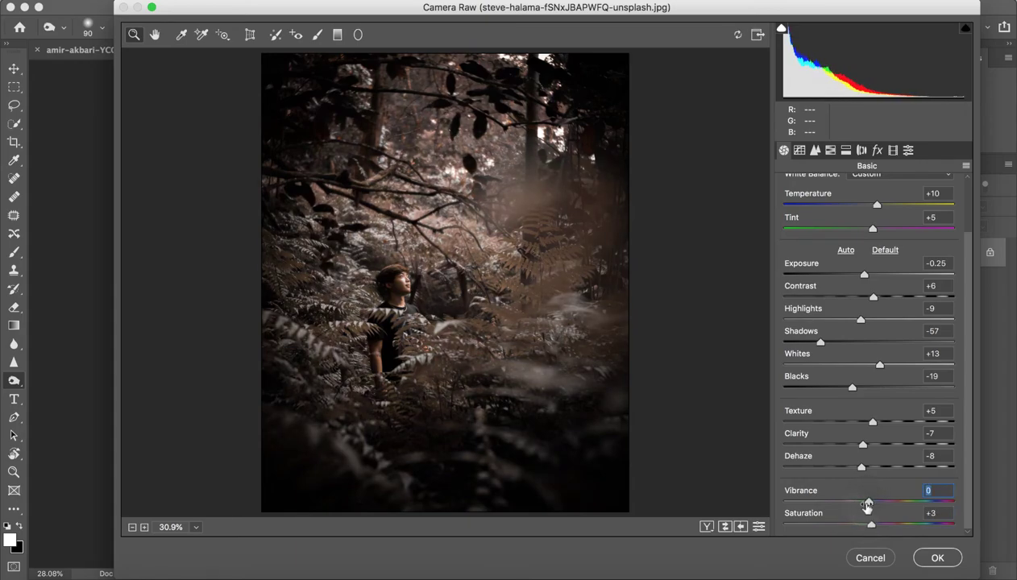
{"action": "left_click", "coordinate": [870, 557]}
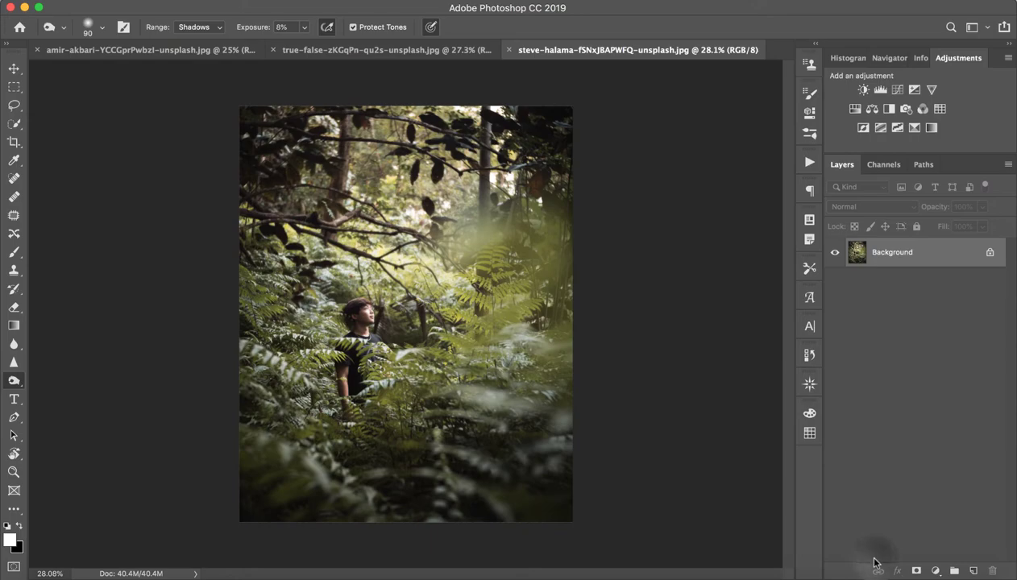
Step: Open the photo of the man on a mountain bench from the Downloads folder as a new document
{"action": "left_click", "coordinate": [872, 574]}
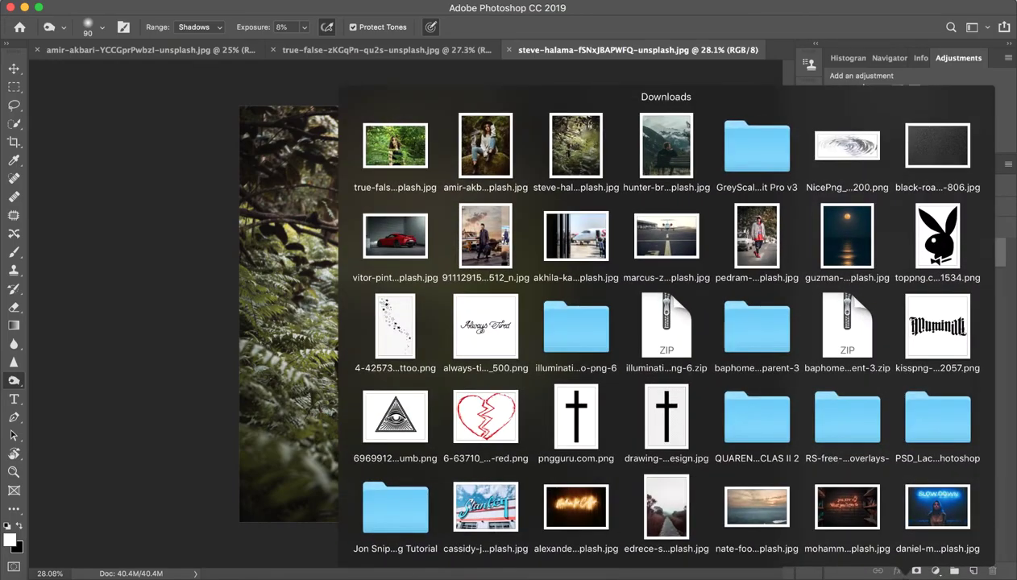
{"action": "left_click_drag", "start_coordinate": [666, 145], "coordinate": [480, 574]}
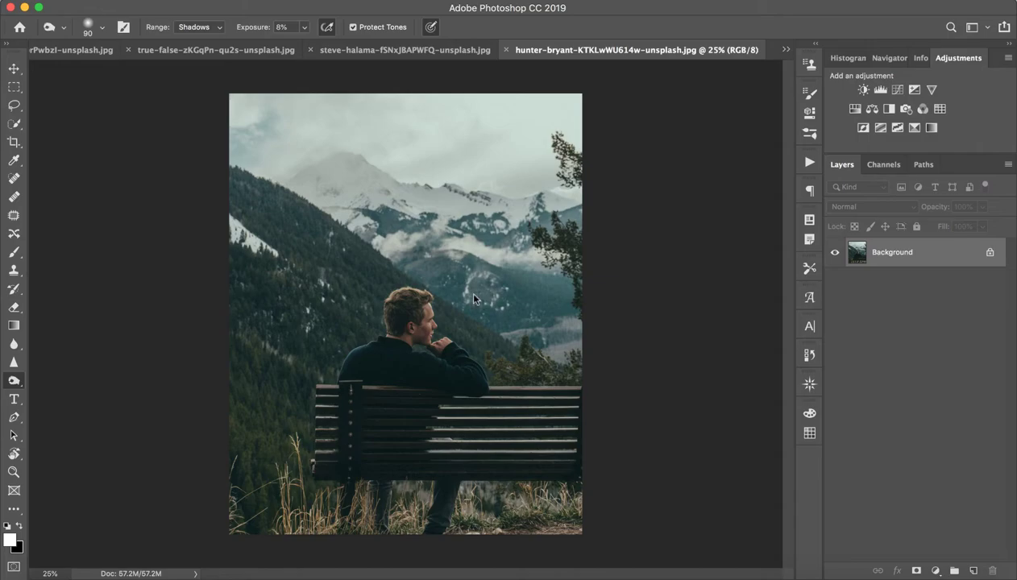
Step: Try the HowToEdit preset Moody Brown - Landscape on the bench photo in the Camera Raw filter
{"action": "key", "text": "super+shift+a"}
{"action": "left_click", "coordinate": [909, 150]}
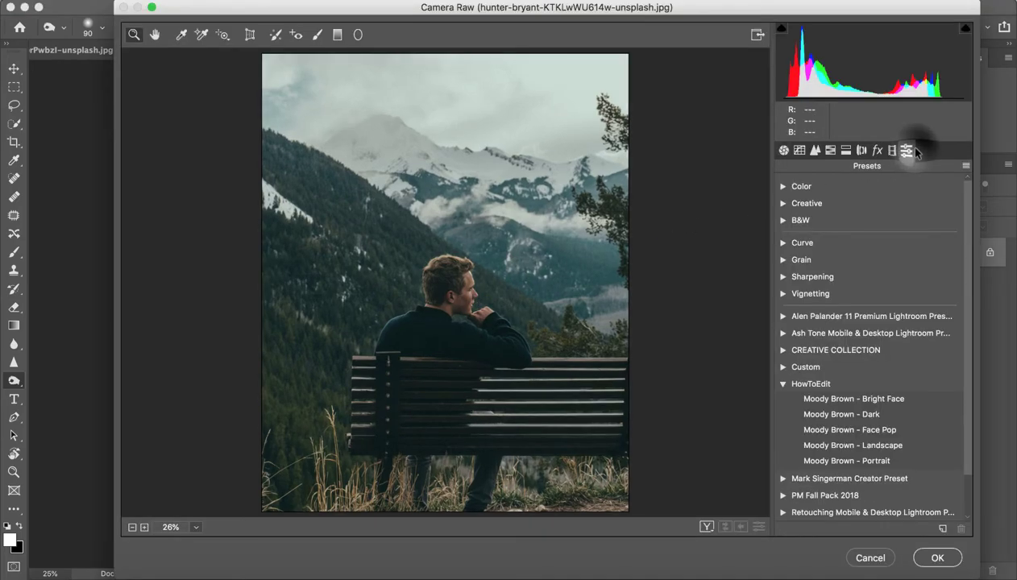
{"action": "left_click", "coordinate": [956, 453]}
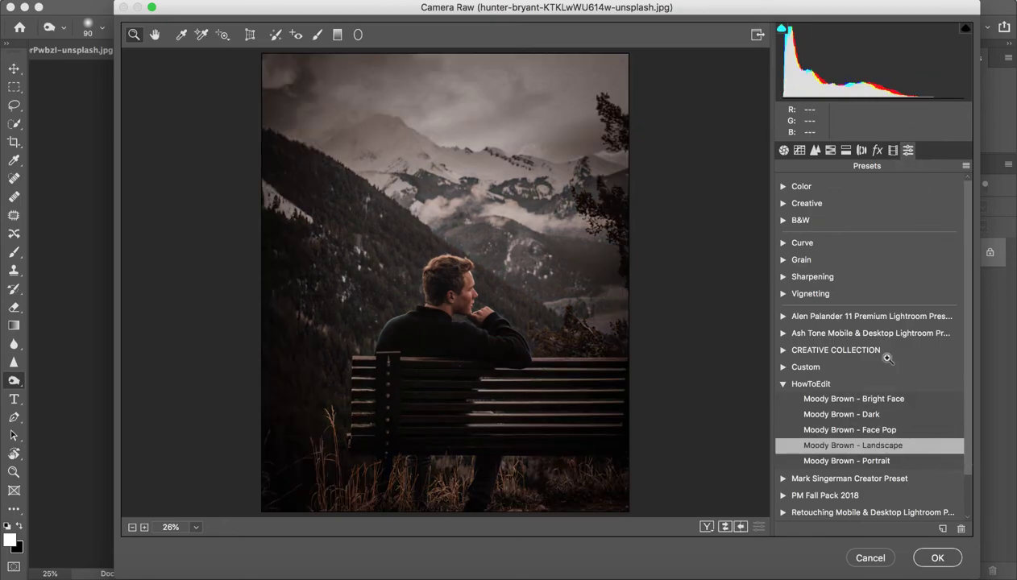
Step: Set the vibrance to -53 and the exposure to +0.10 on the bench photo, and cancel the filter
{"action": "left_click", "coordinate": [784, 150]}
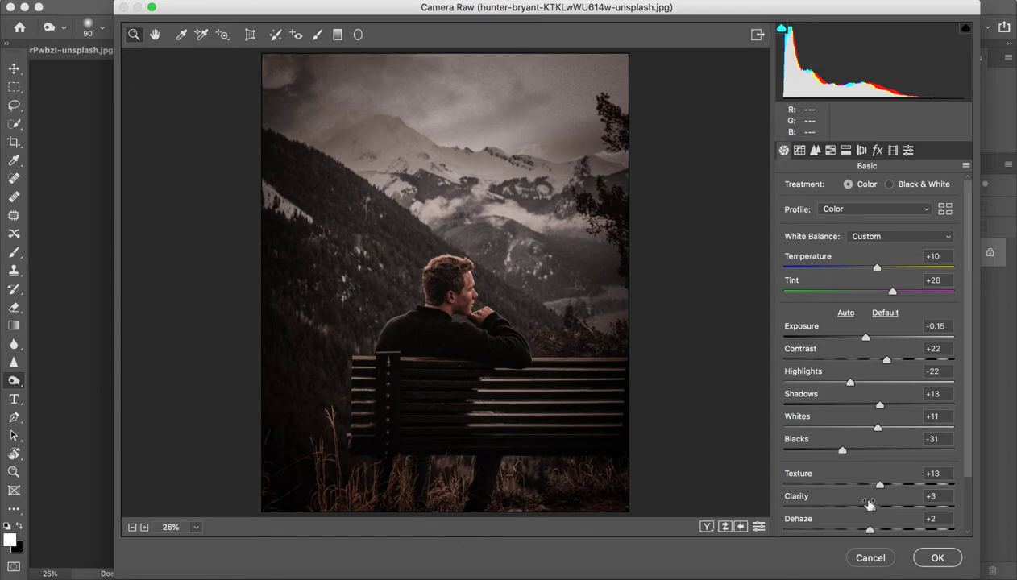
{"action": "scroll", "coordinate": [869, 505], "scroll_direction": "down", "scroll_amount": 3}
{"action": "left_click_drag", "start_coordinate": [870, 502], "coordinate": [824, 501]}
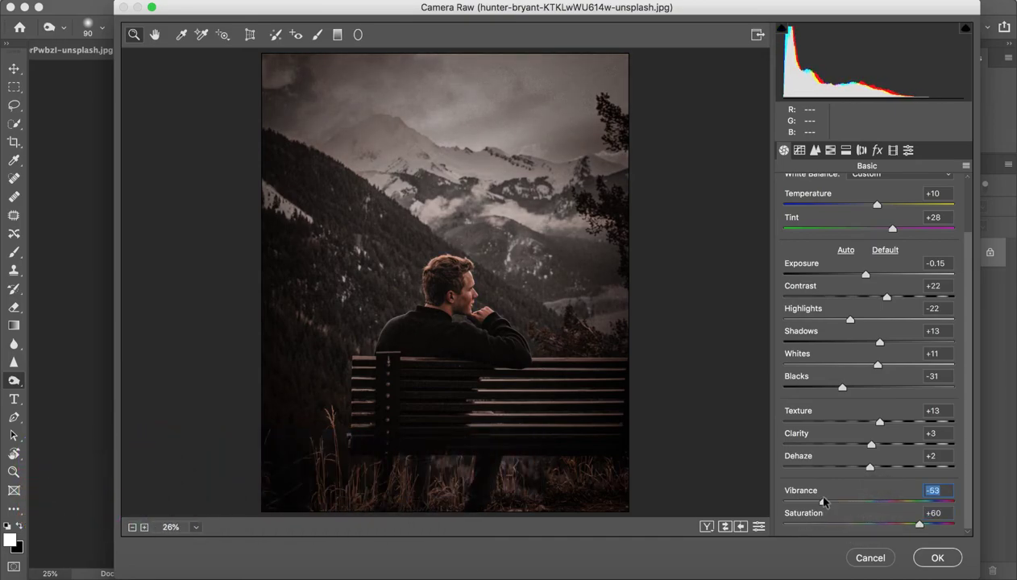
{"action": "mouse_move", "coordinate": [850, 321]}
{"action": "left_mouse_down"}
{"action": "mouse_move", "coordinate": [824, 318]}
{"action": "mouse_move", "coordinate": [865, 317]}
{"action": "mouse_move", "coordinate": [850, 320]}
{"action": "left_mouse_up"}
{"action": "left_click_drag", "start_coordinate": [866, 275], "coordinate": [870, 275]}
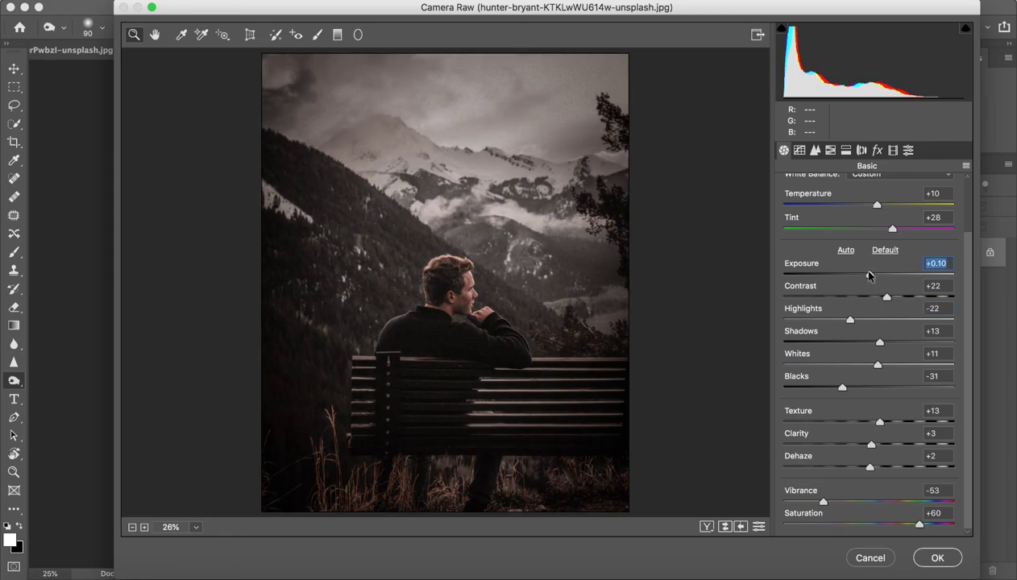
{"action": "left_click", "coordinate": [859, 558]}
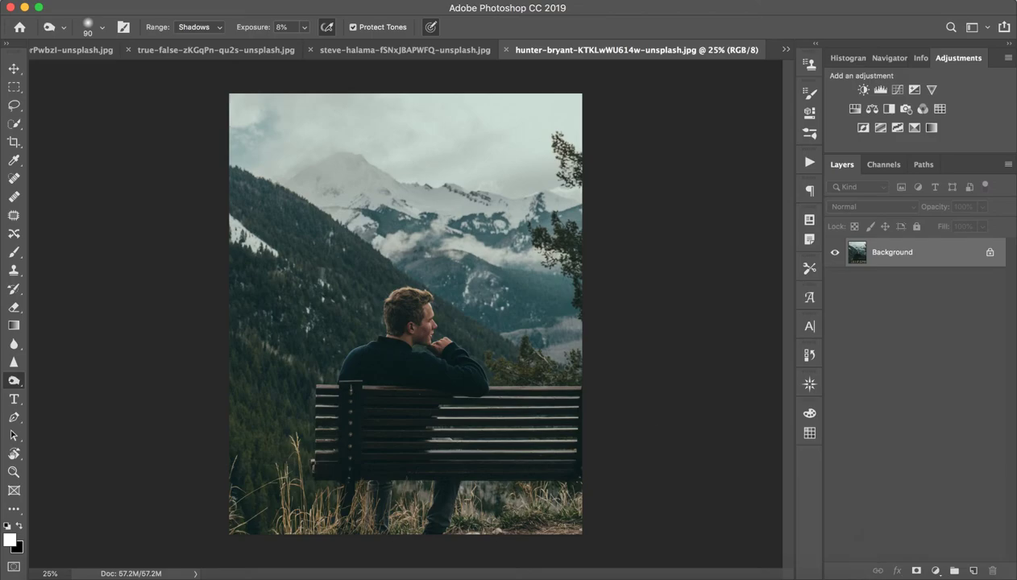
Step: Switch back to the document with the graded portrait of the woman in the hat
{"action": "left_click", "coordinate": [71, 49]}
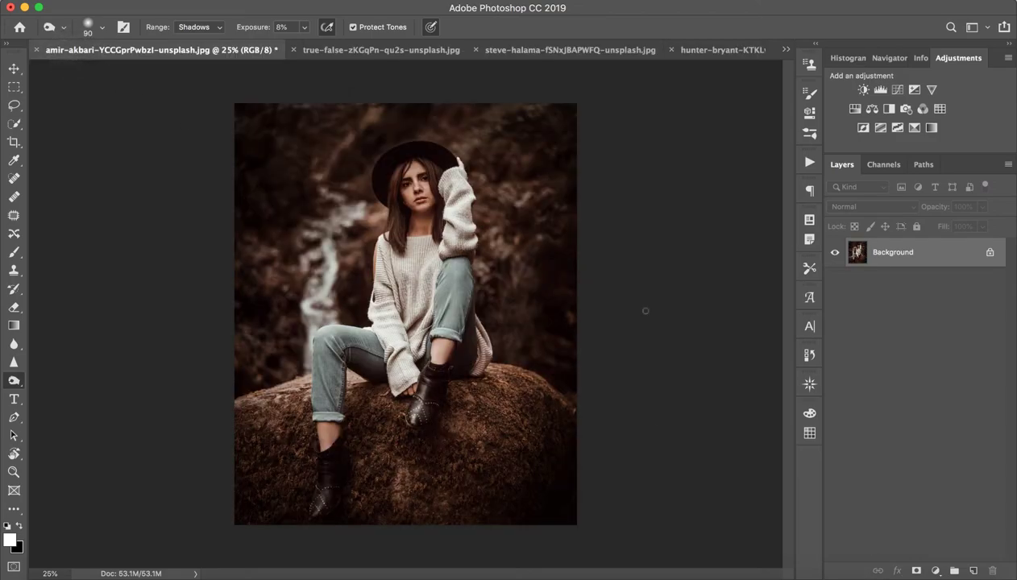